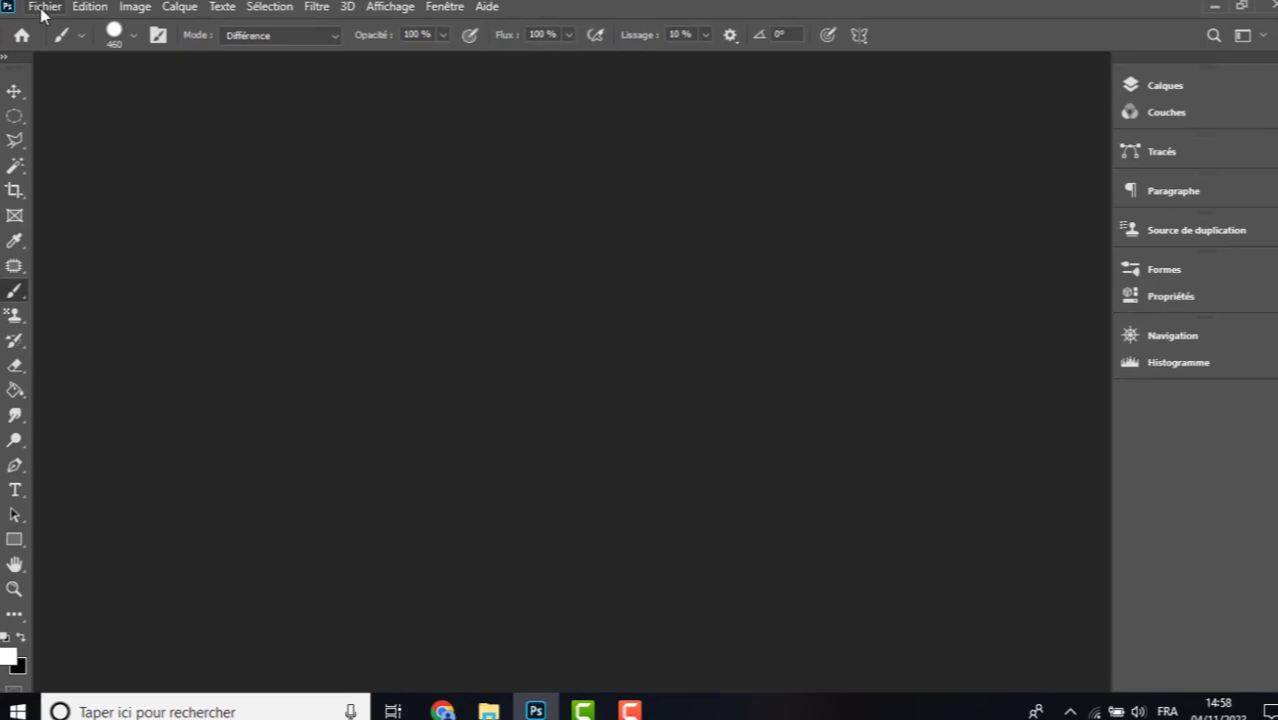
- Create a new 1920 x 1080 px document at 300 pixels per inch, RGB 8-bit, with a white background
left_click(45, 29)
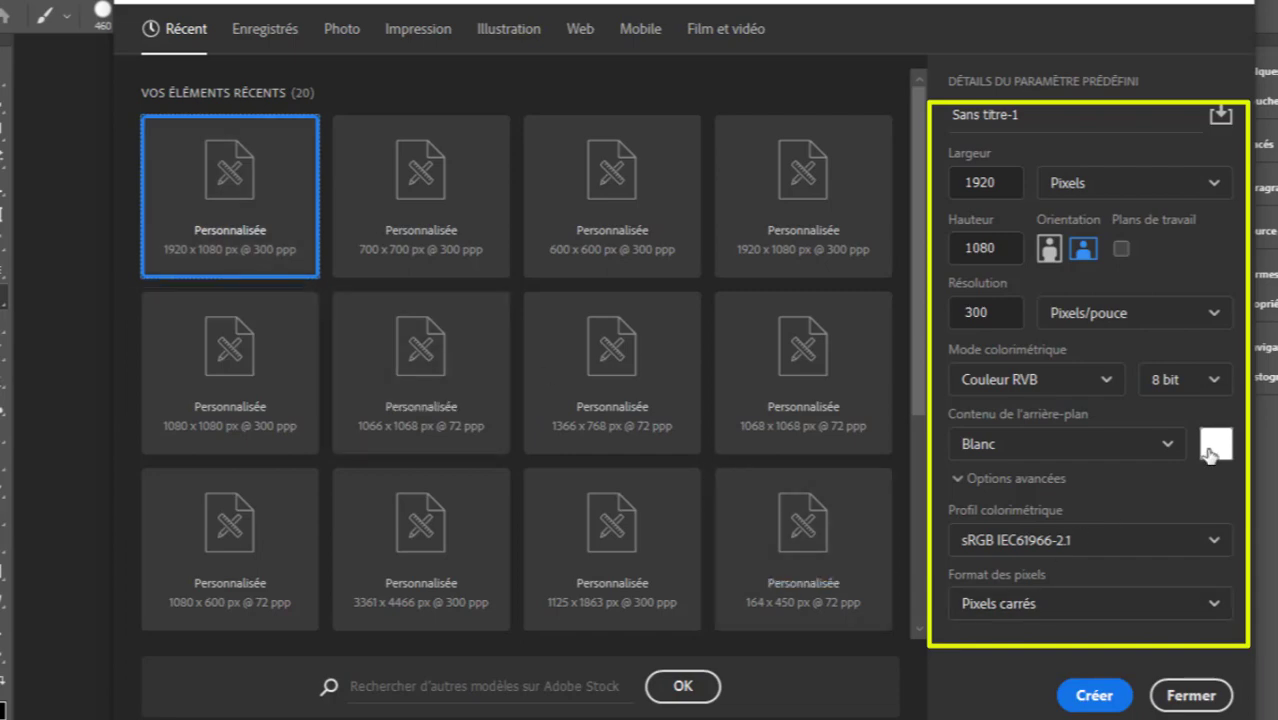
left_click(1100, 694)
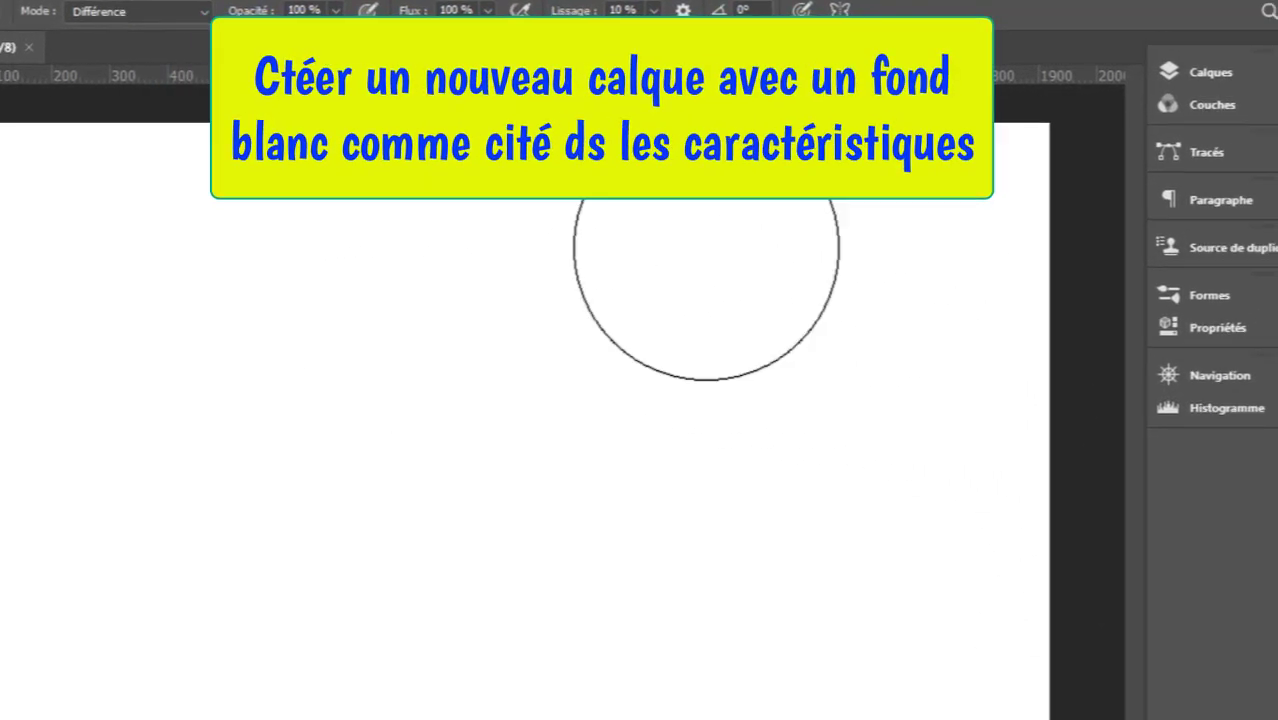
- Add a solid colour fill layer above the background using the light grey f5f4f4
left_click(1070, 79)
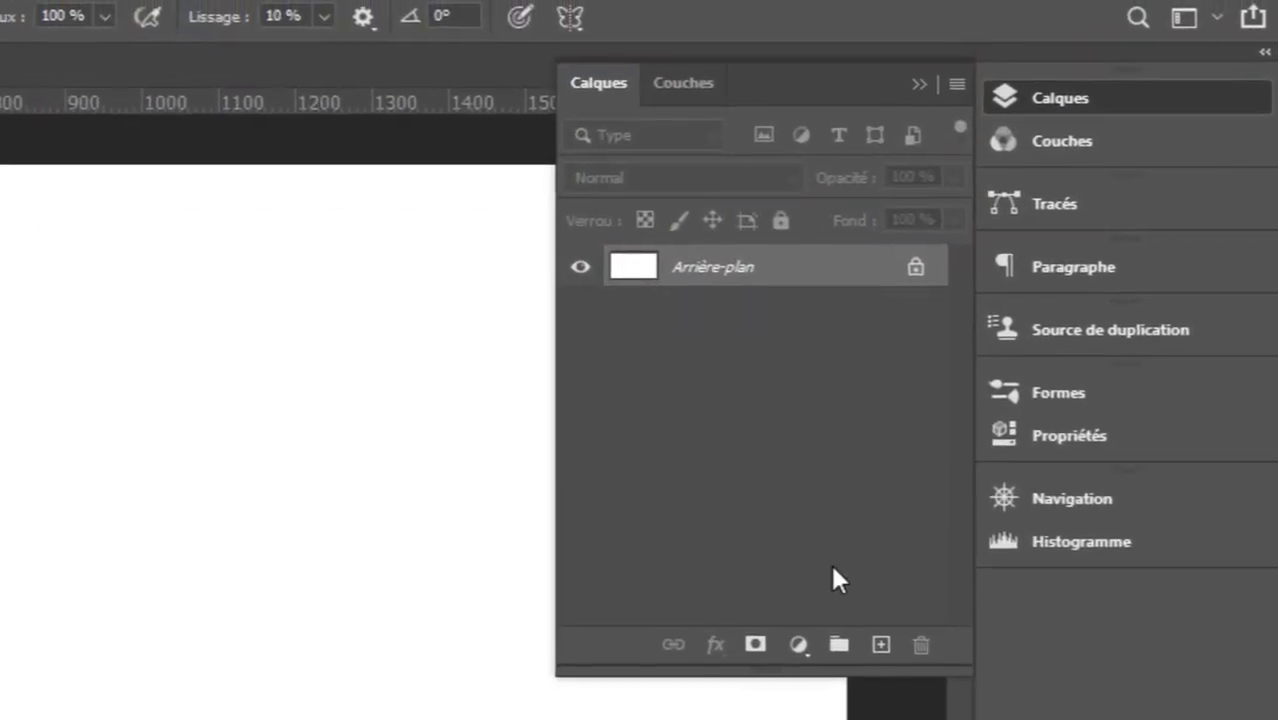
left_click(795, 675)
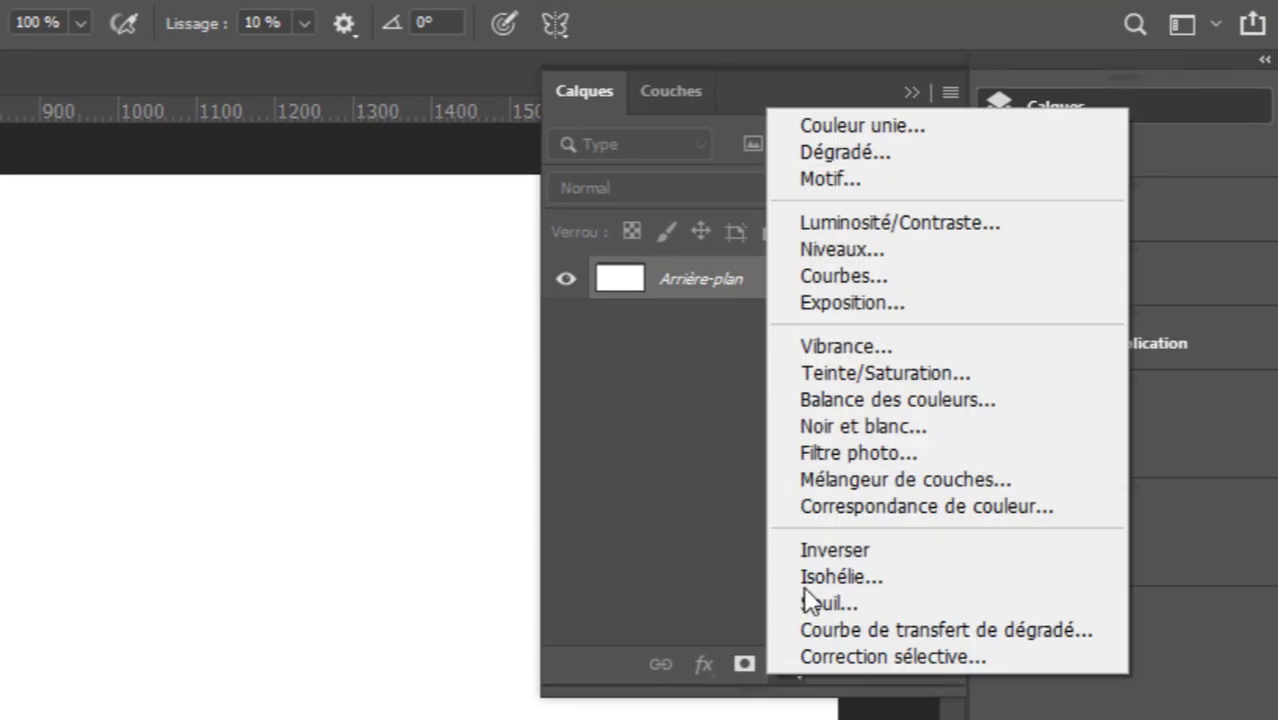
left_click(949, 126)
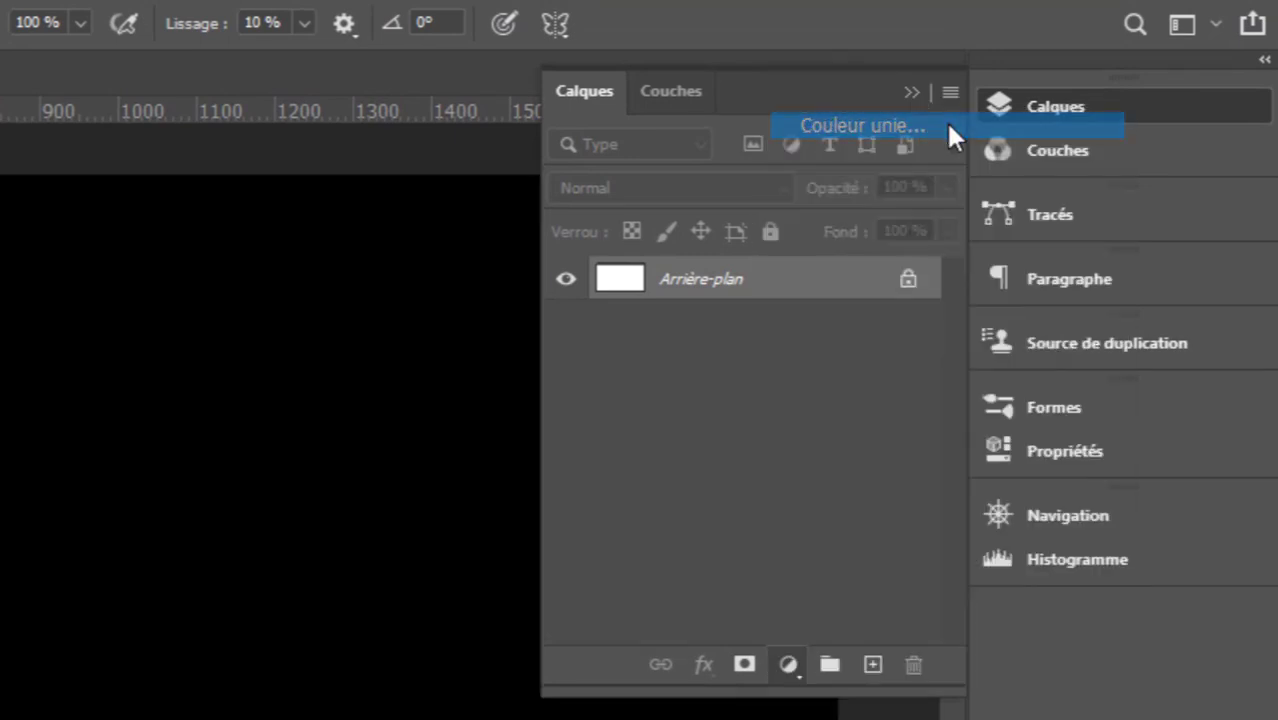
left_click(384, 372)
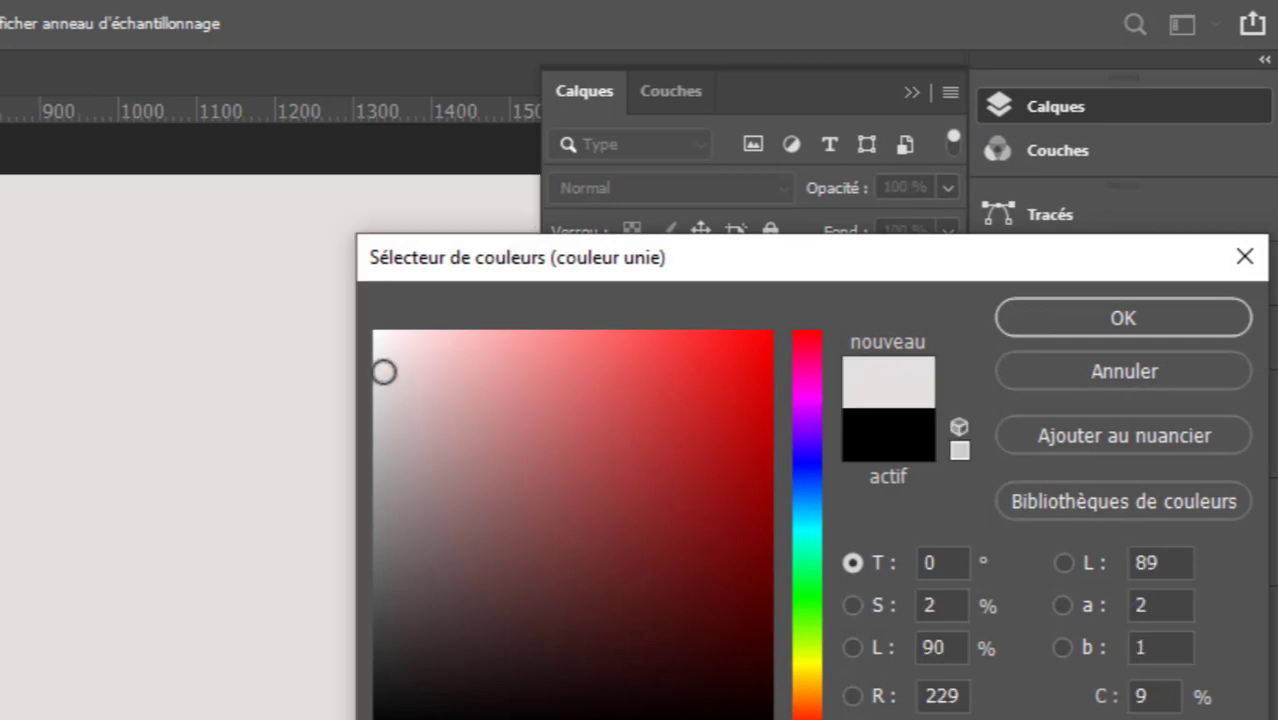
left_click_drag(377, 367, 372, 349)
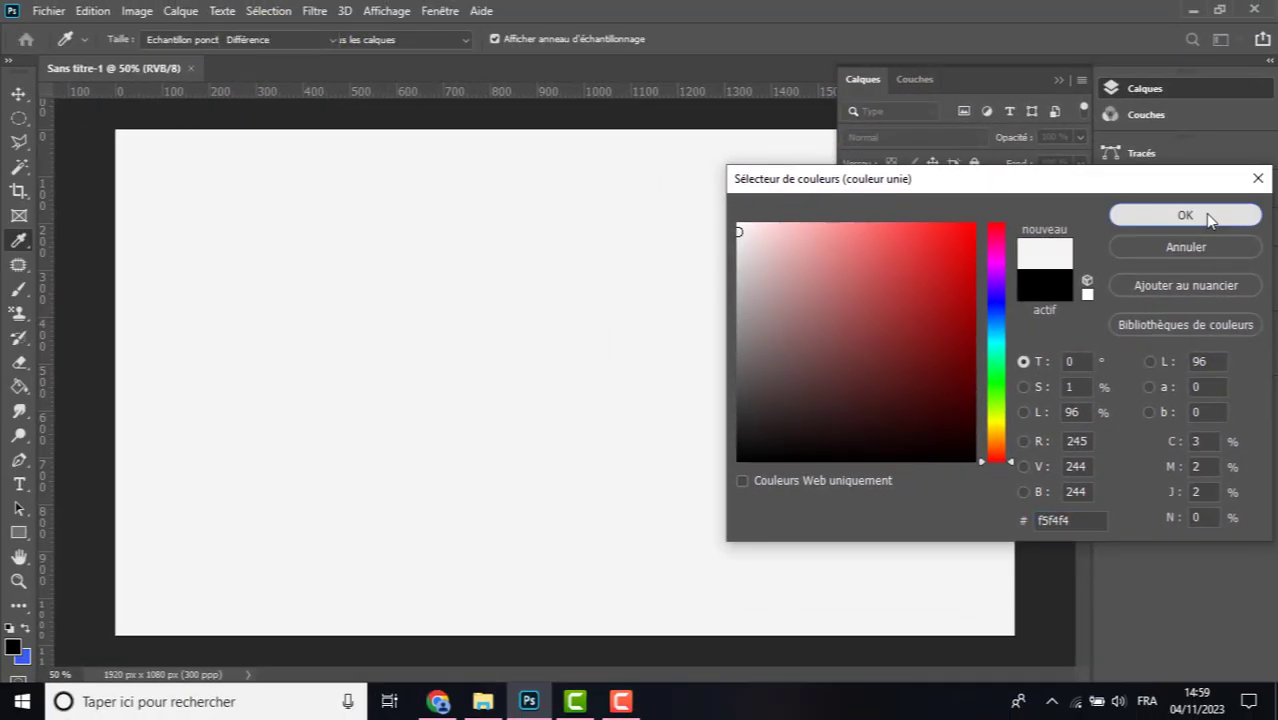
left_click(1207, 215)
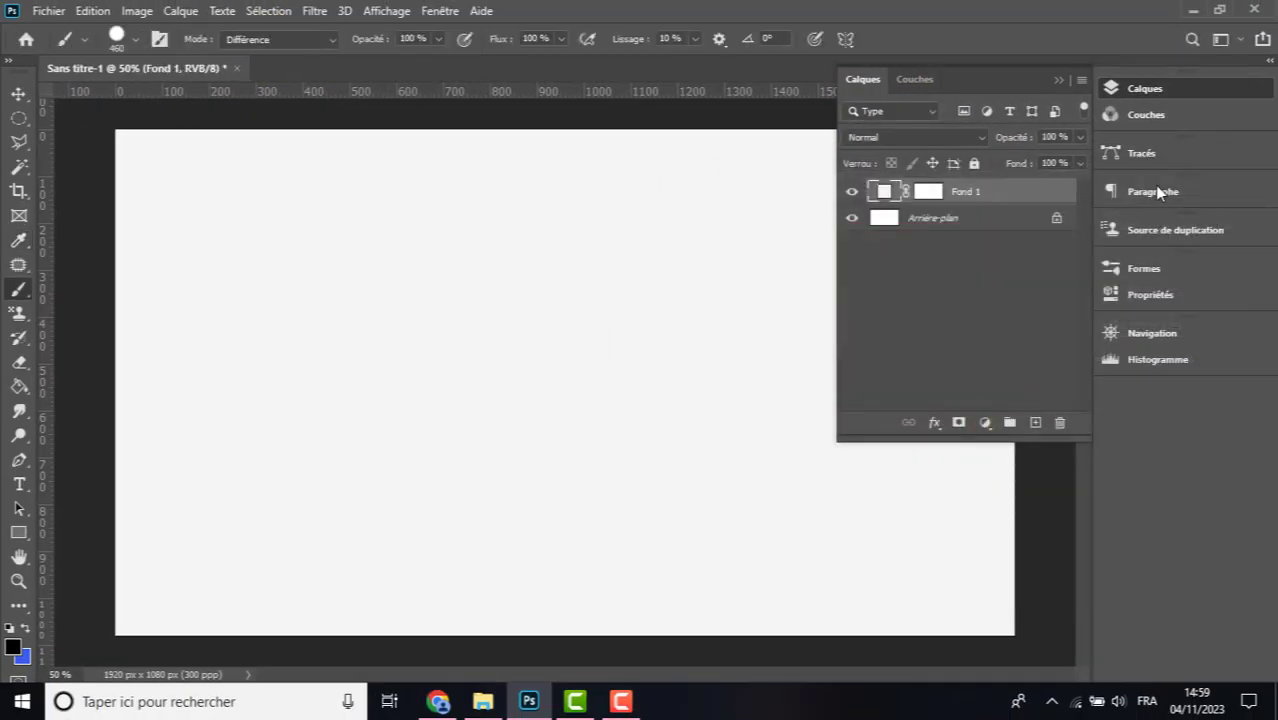
left_click(1057, 81)
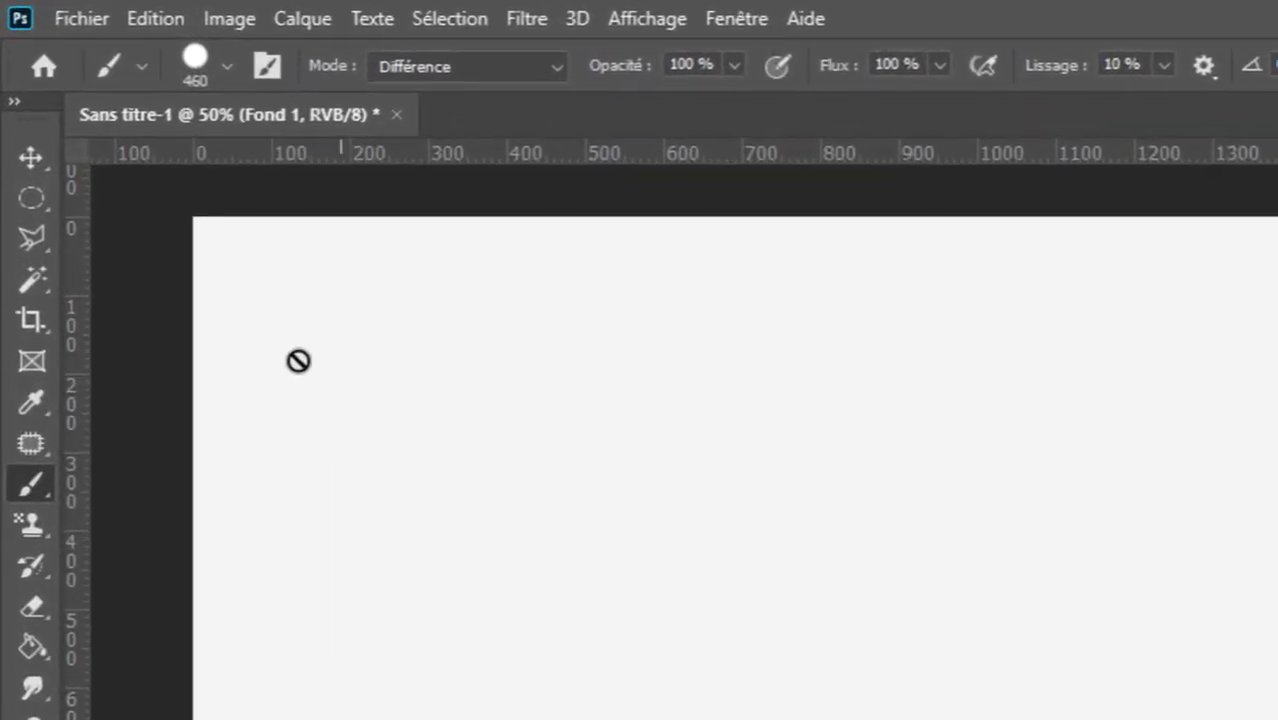
- Place the image close-up-funny-girls-hairs-crazy-rock-style as an embedded object on the canvas and commit its placement
left_click(87, 17)
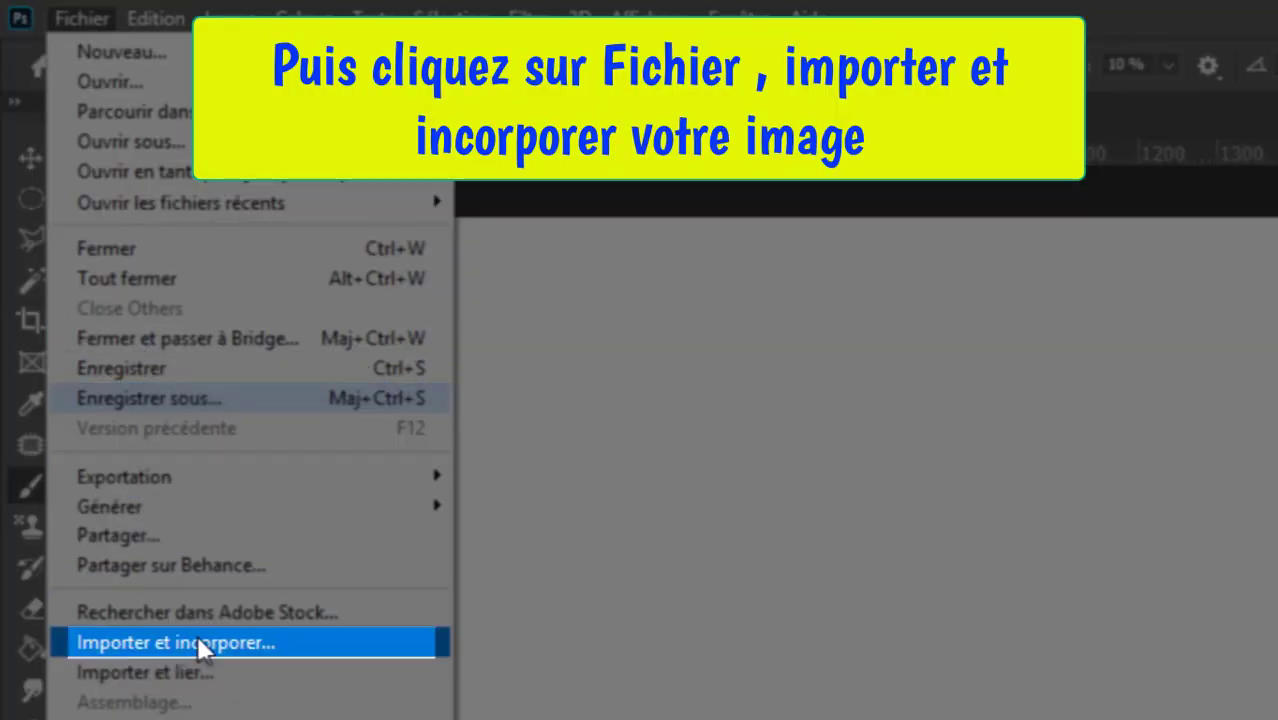
left_click(203, 644)
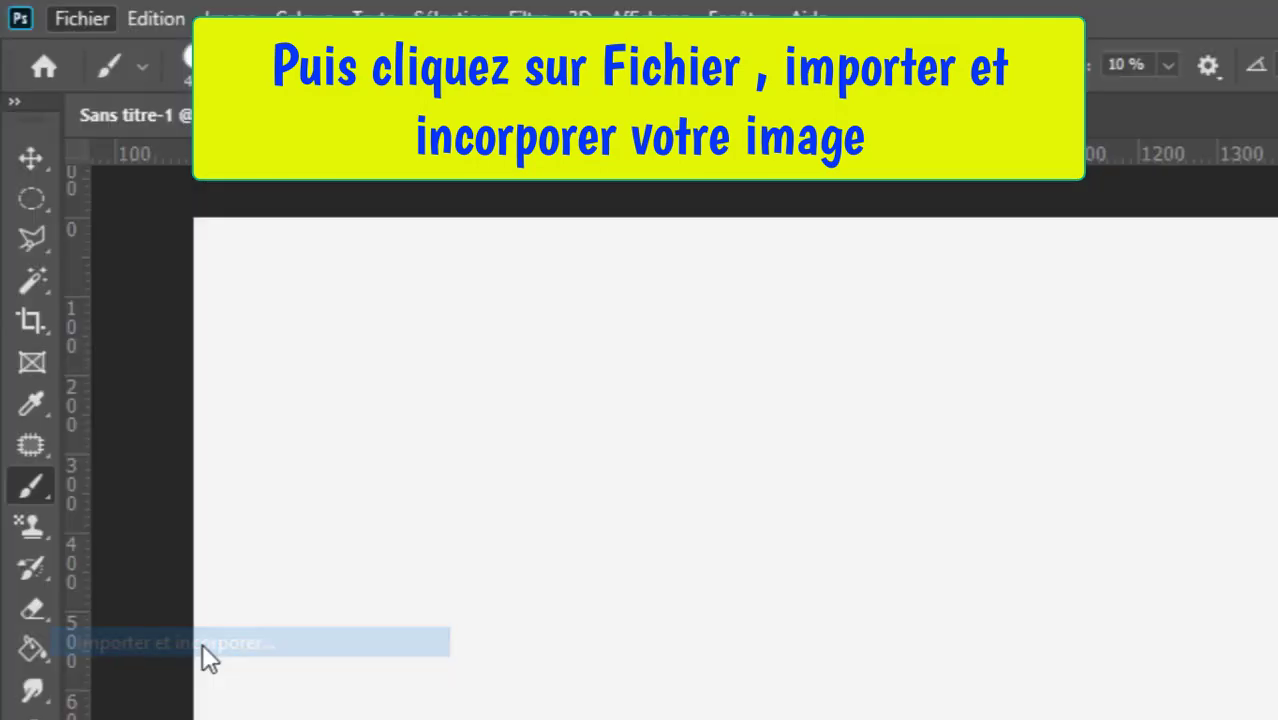
scroll(980, 300, "down", 2)
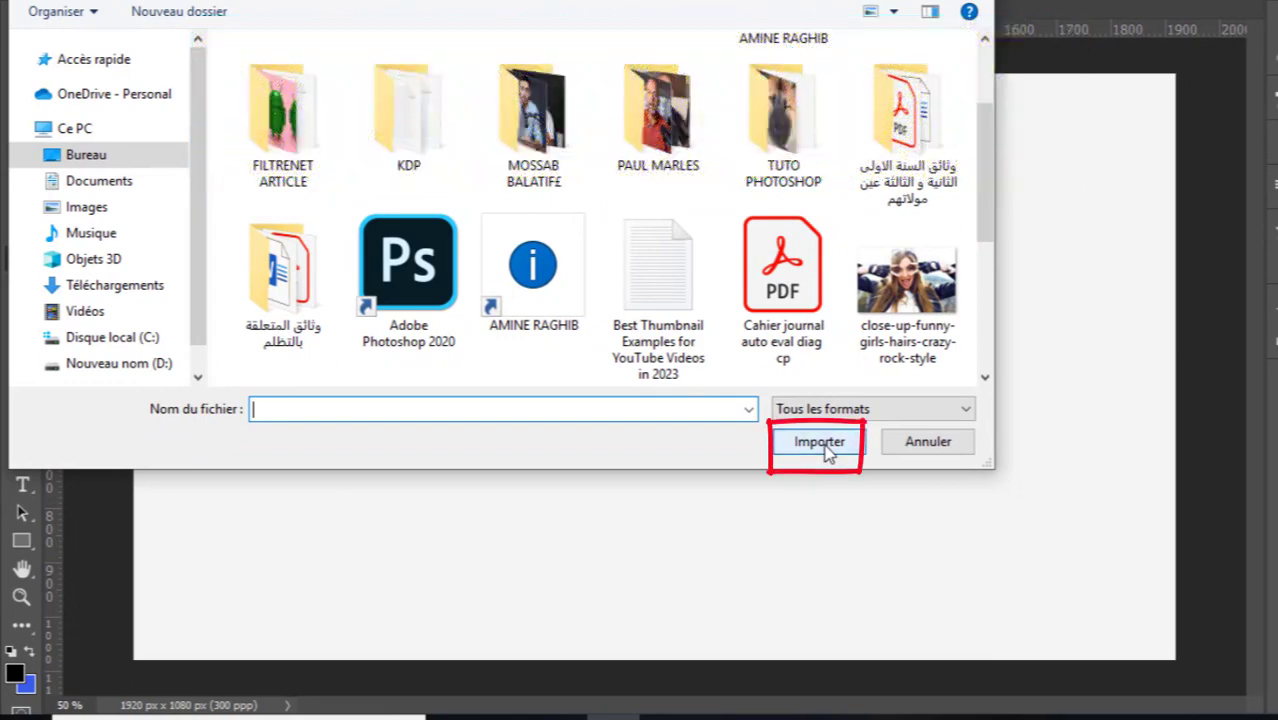
left_click(898, 298)
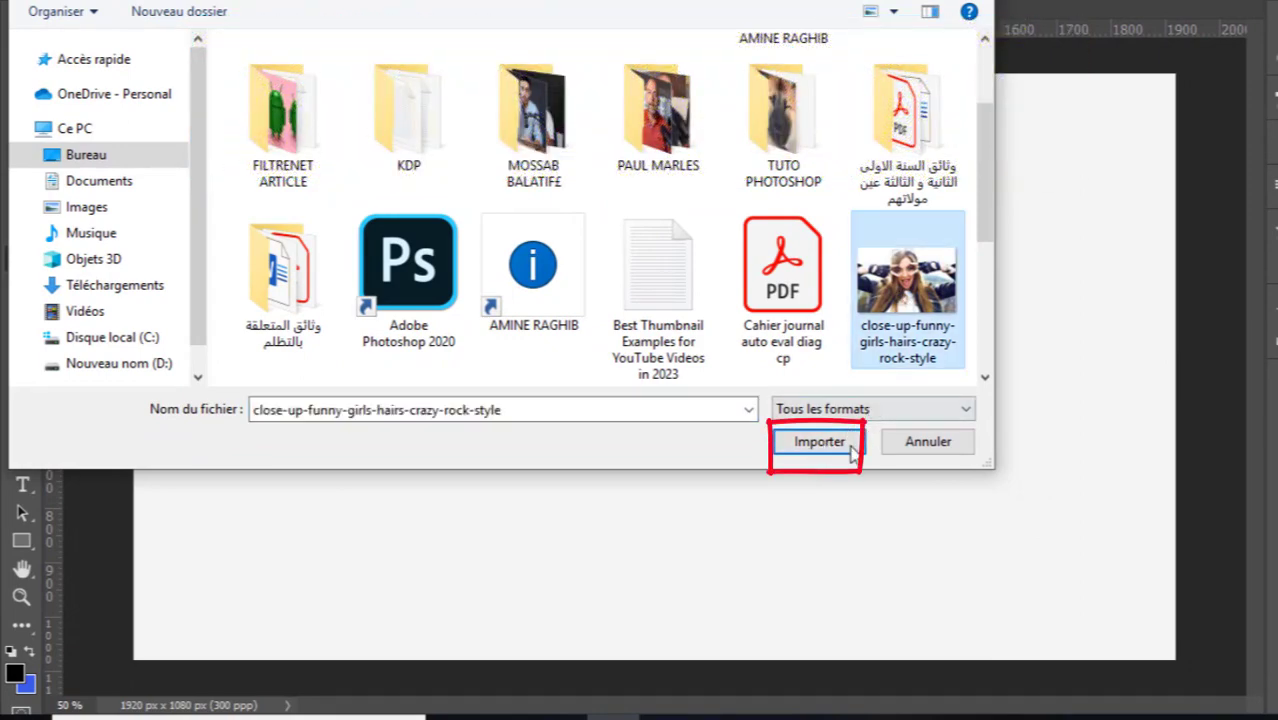
left_click(818, 442)
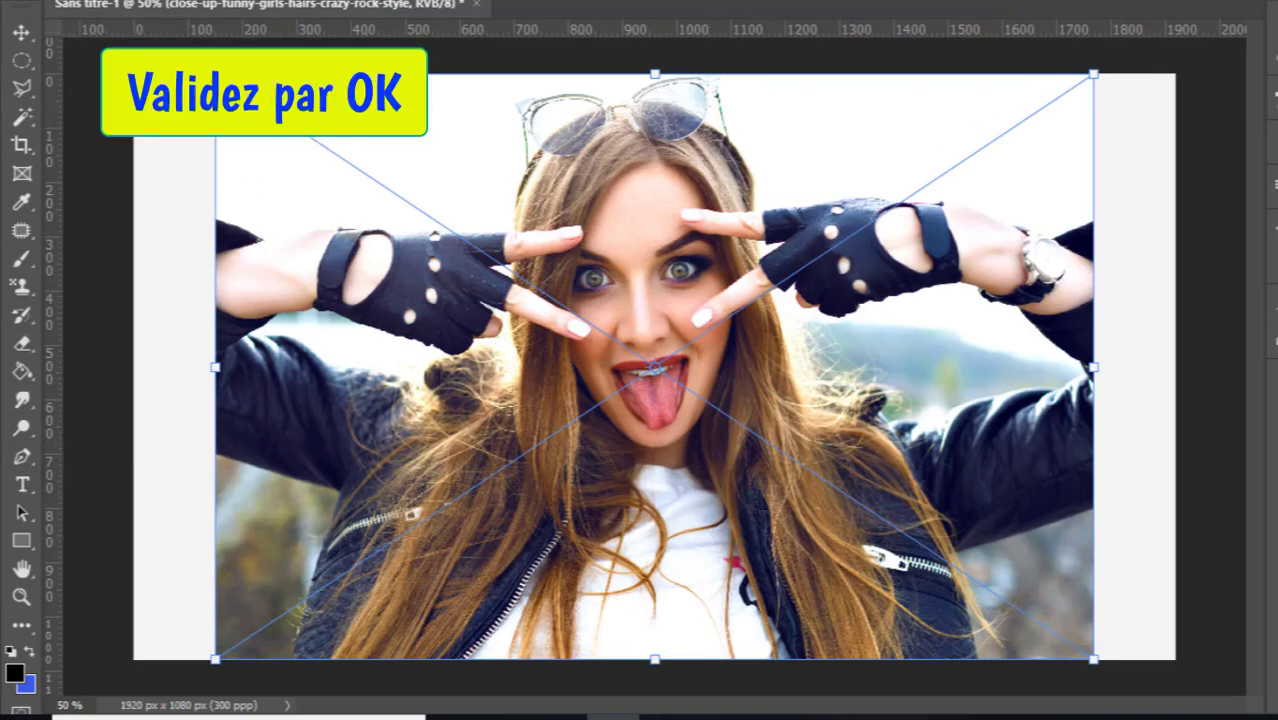
key("Return")
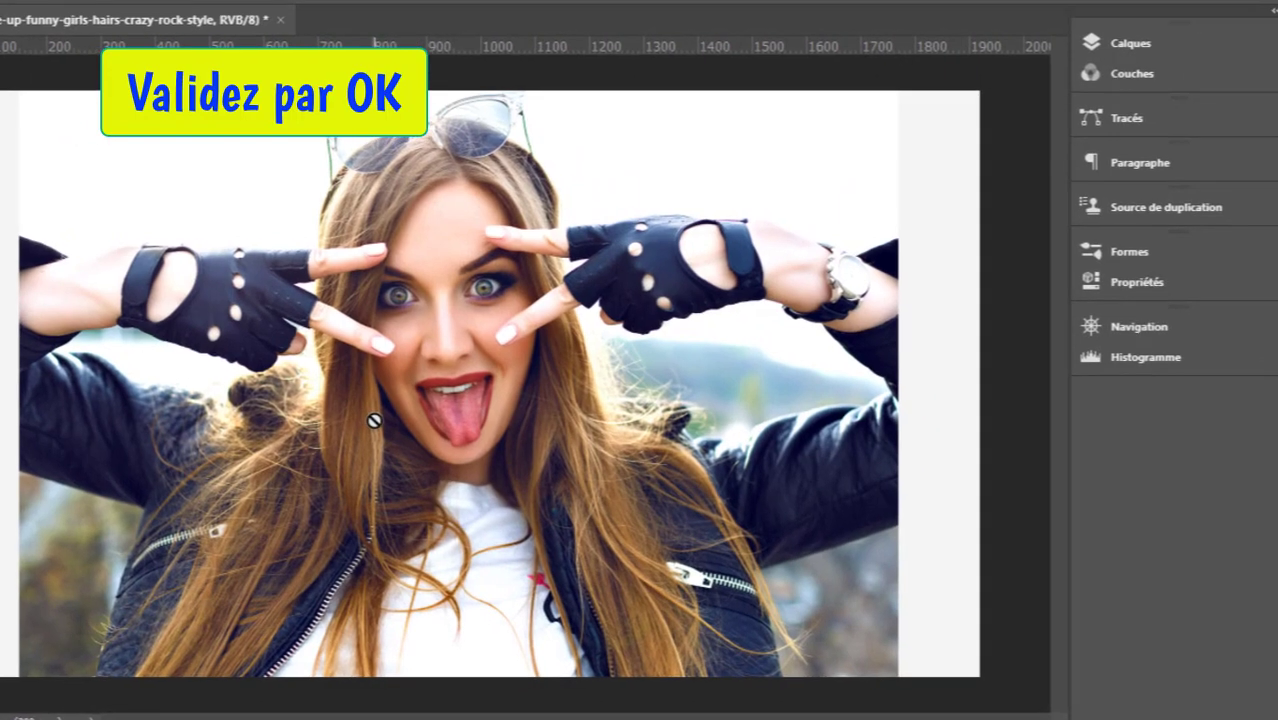
- Add a layer mask to the embedded photo layer and invert it to black so the photo is hidden
left_click(1128, 41)
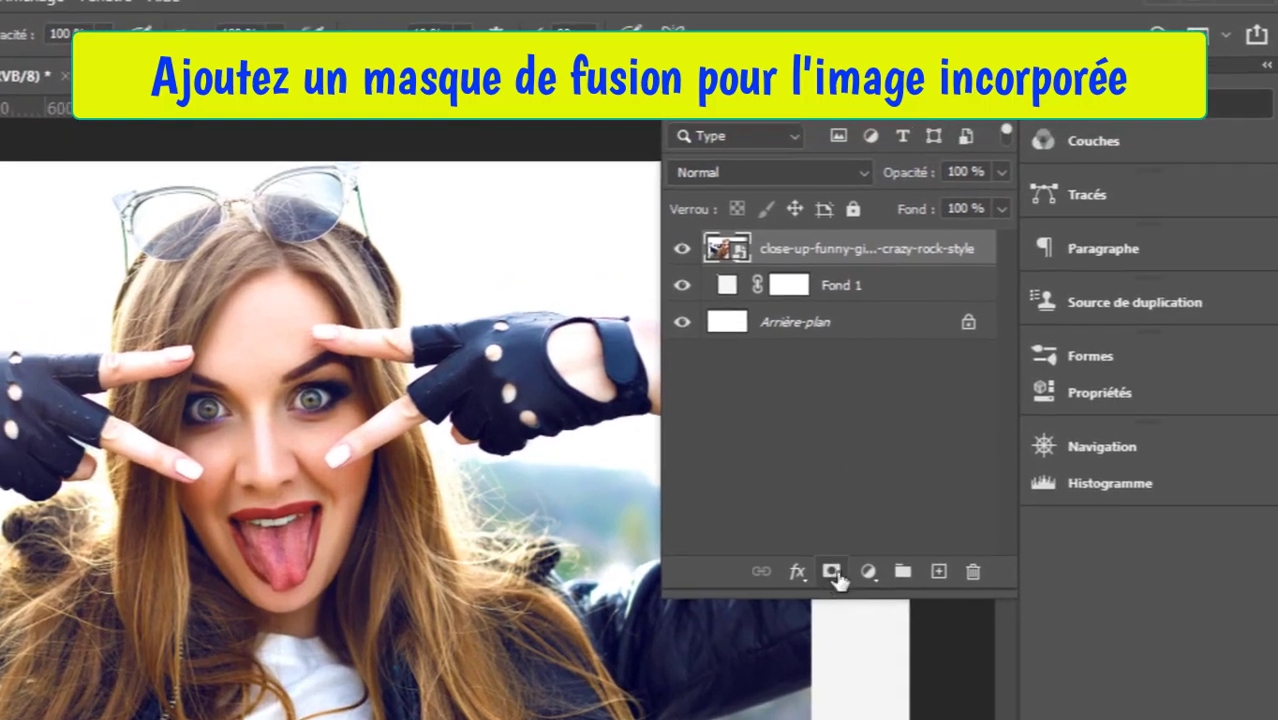
left_click(833, 573)
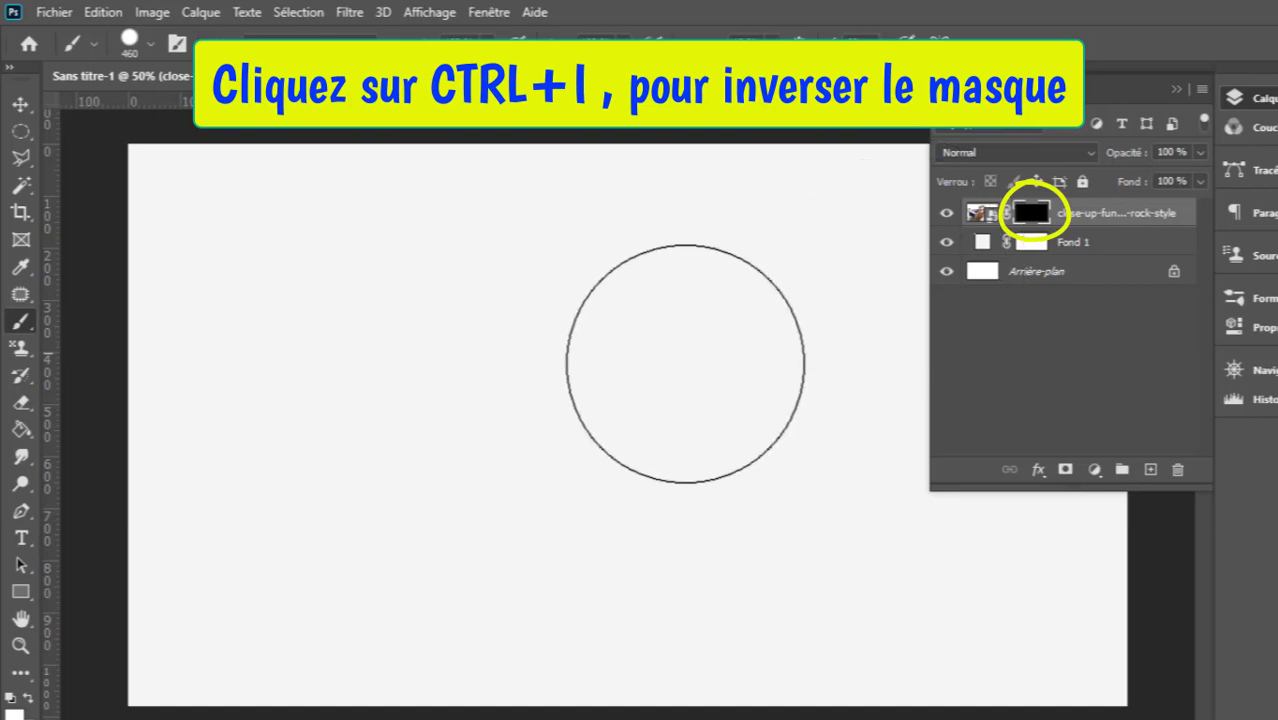
left_click(1176, 90)
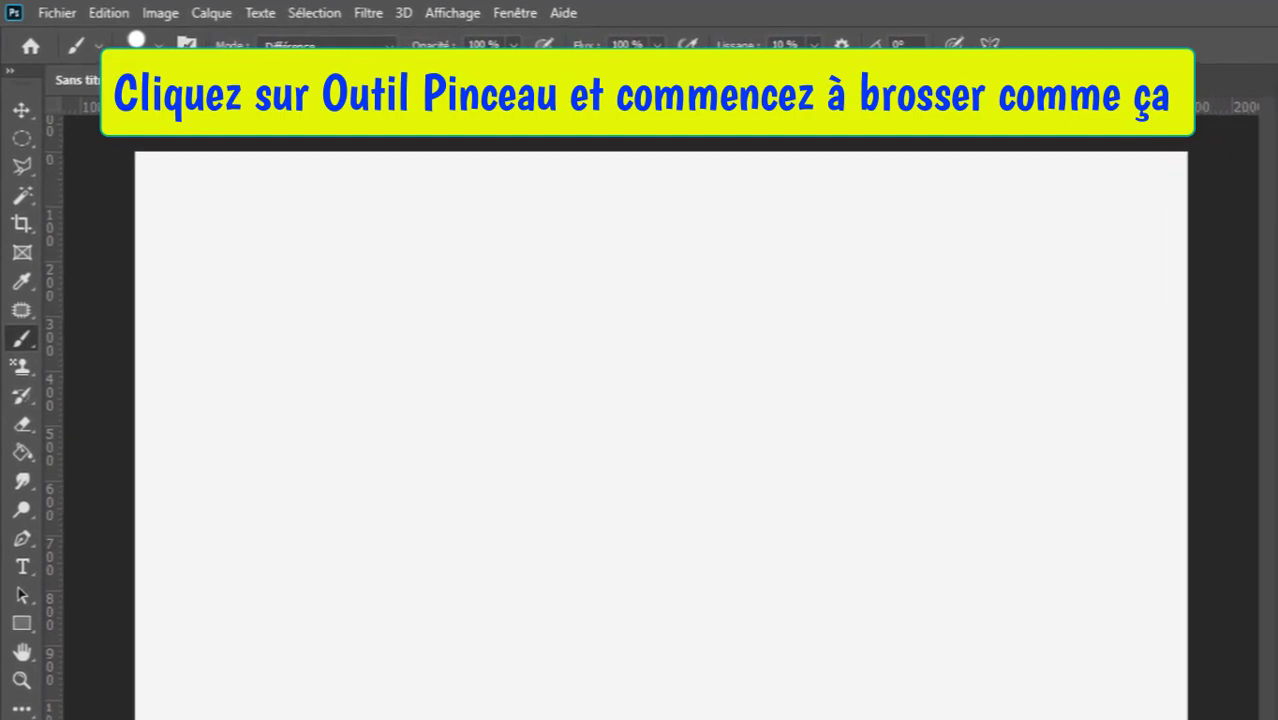
- Choose the 25 px splatter brush tip in the brush settings and enlarge it to 425 px
key("F5")
left_click(933, 268)
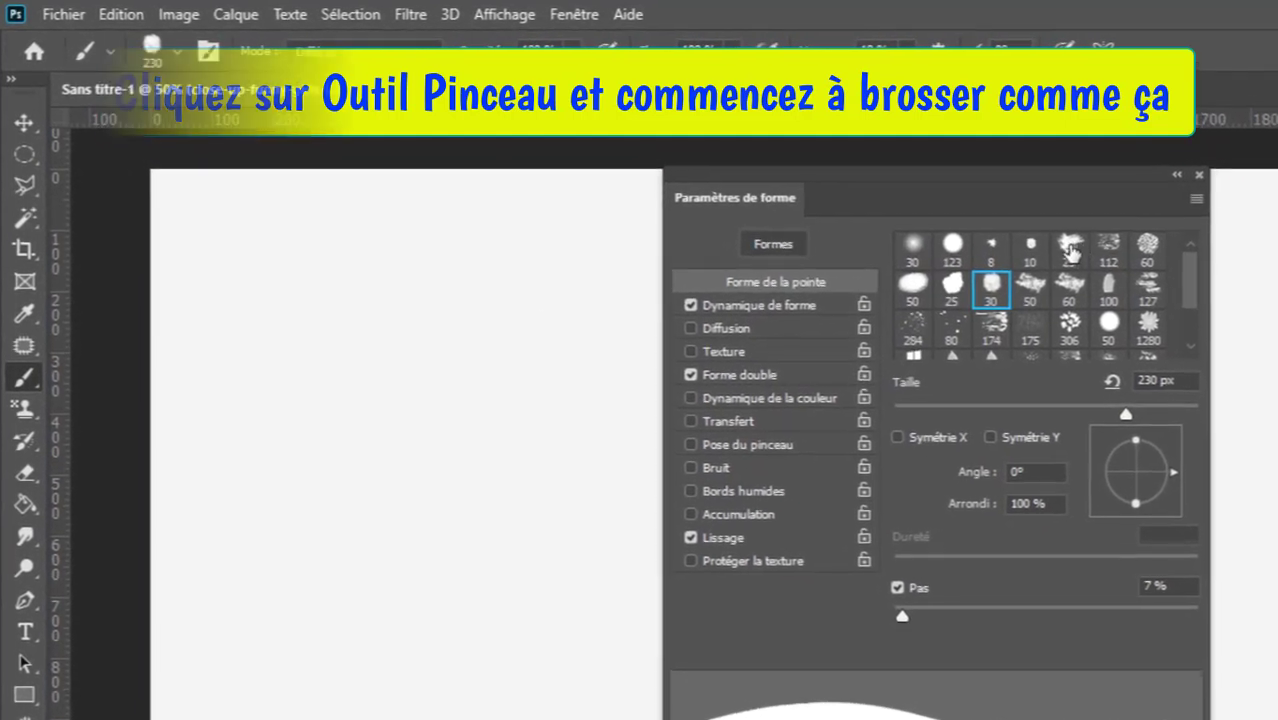
left_click(1070, 253)
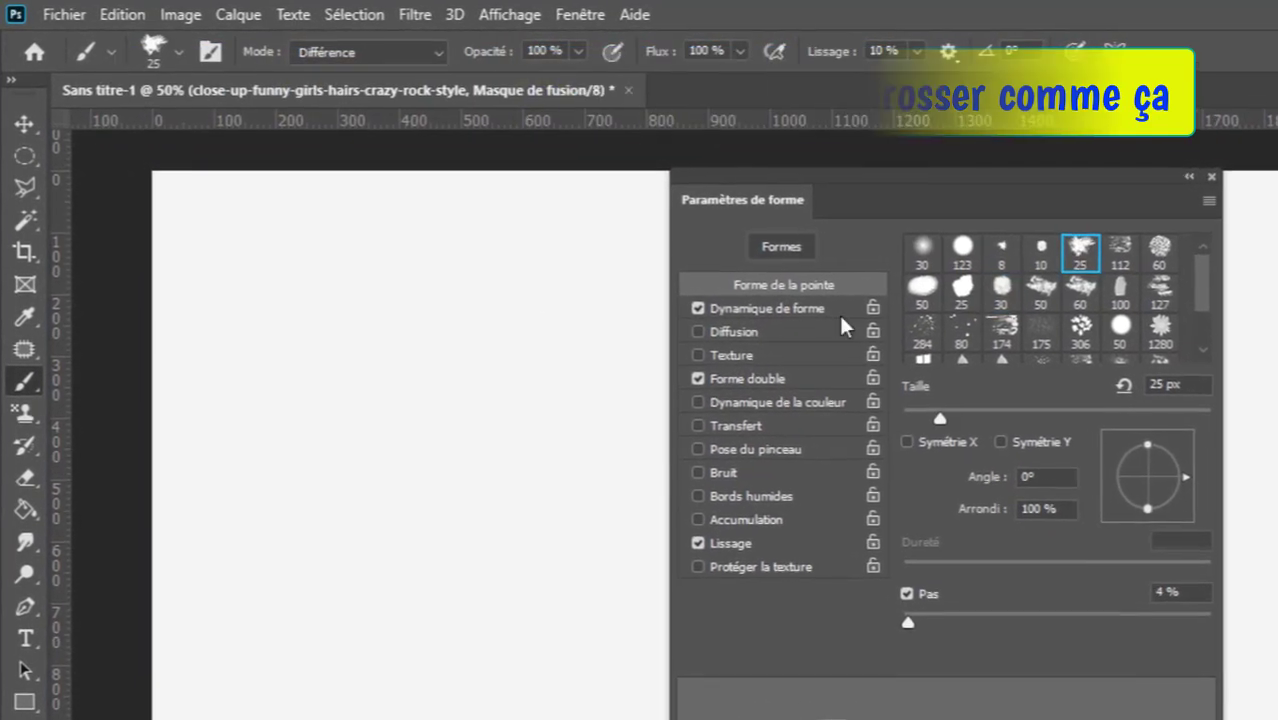
left_click_drag(371, 414, 530, 457)
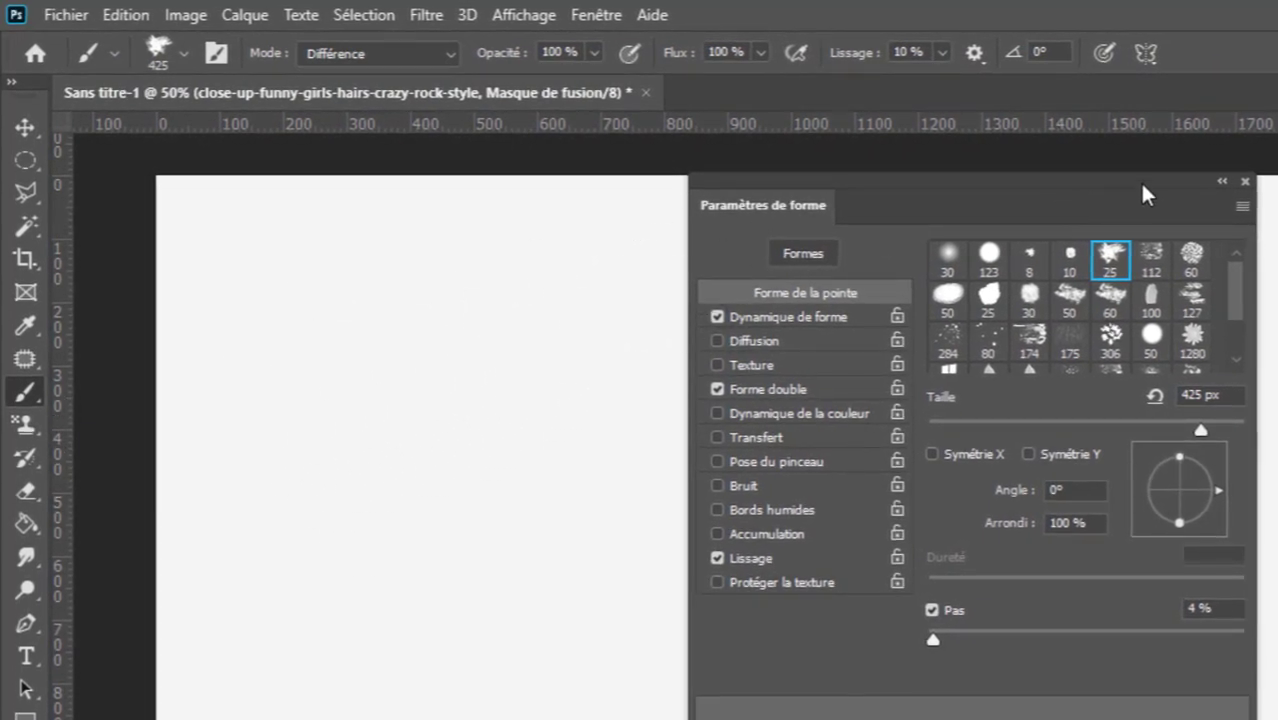
left_click(1246, 182)
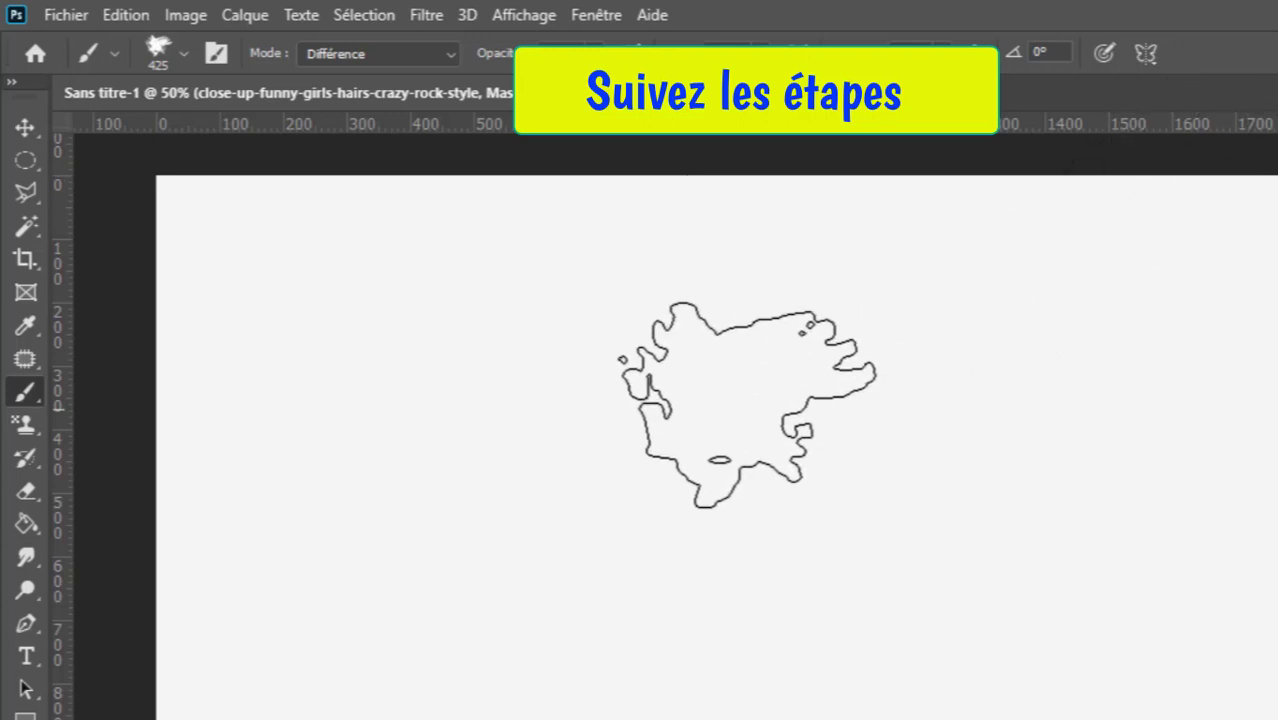
- Enlarge the splatter brush to 1193 px and stamp it once on the mask to reveal the woman's face
mouse_move(747, 405)
left_mouse_down()
mouse_move(750, 419)
mouse_move(877, 449)
left_mouse_up()
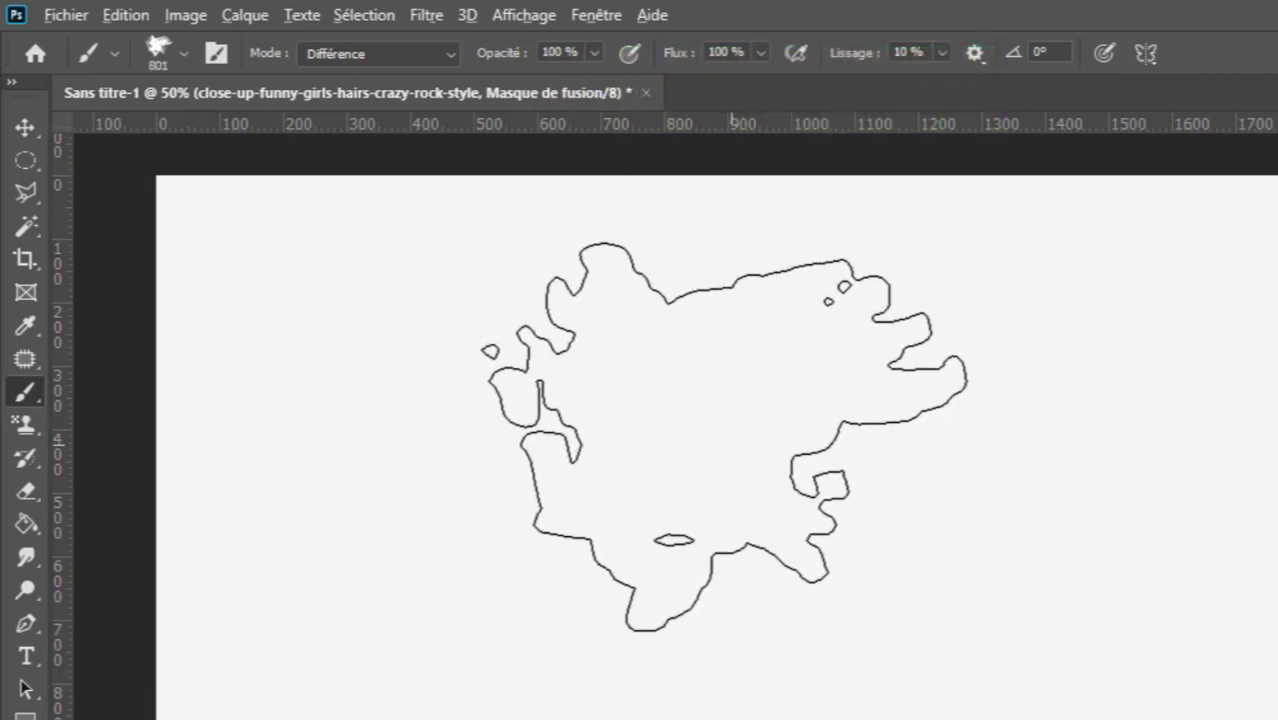
left_click_drag(727, 437, 850, 487)
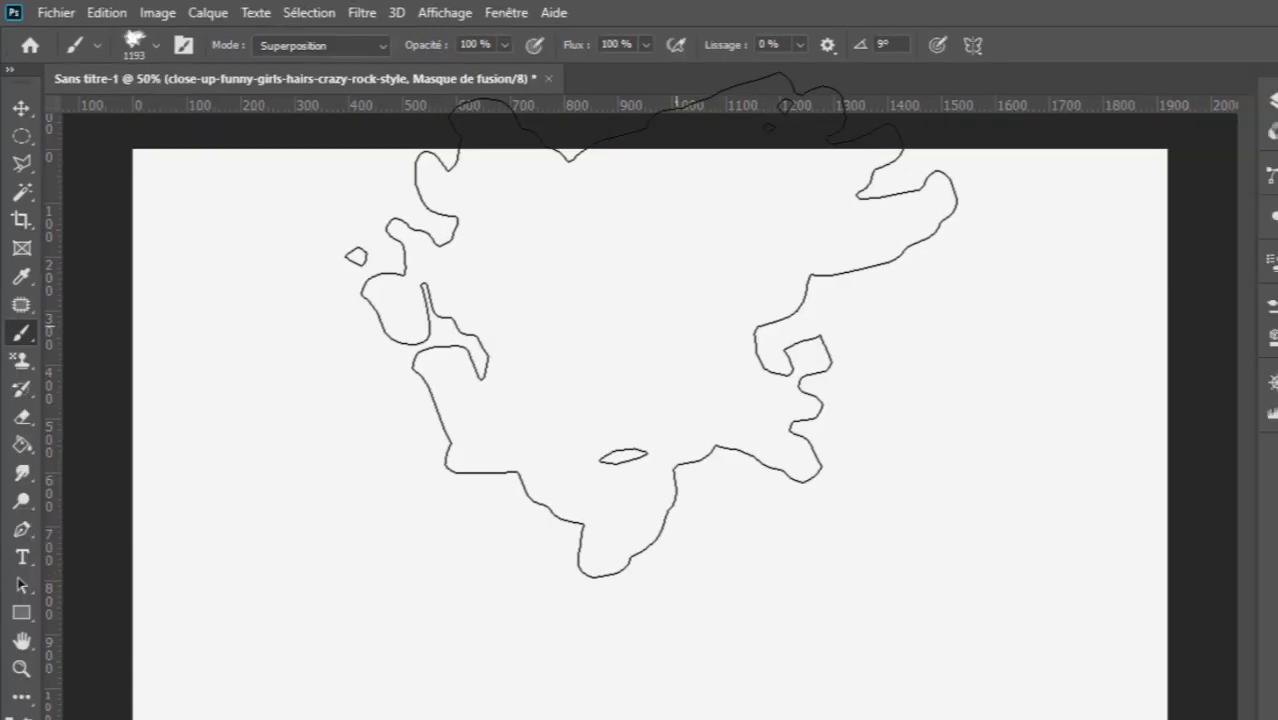
left_click(674, 327)
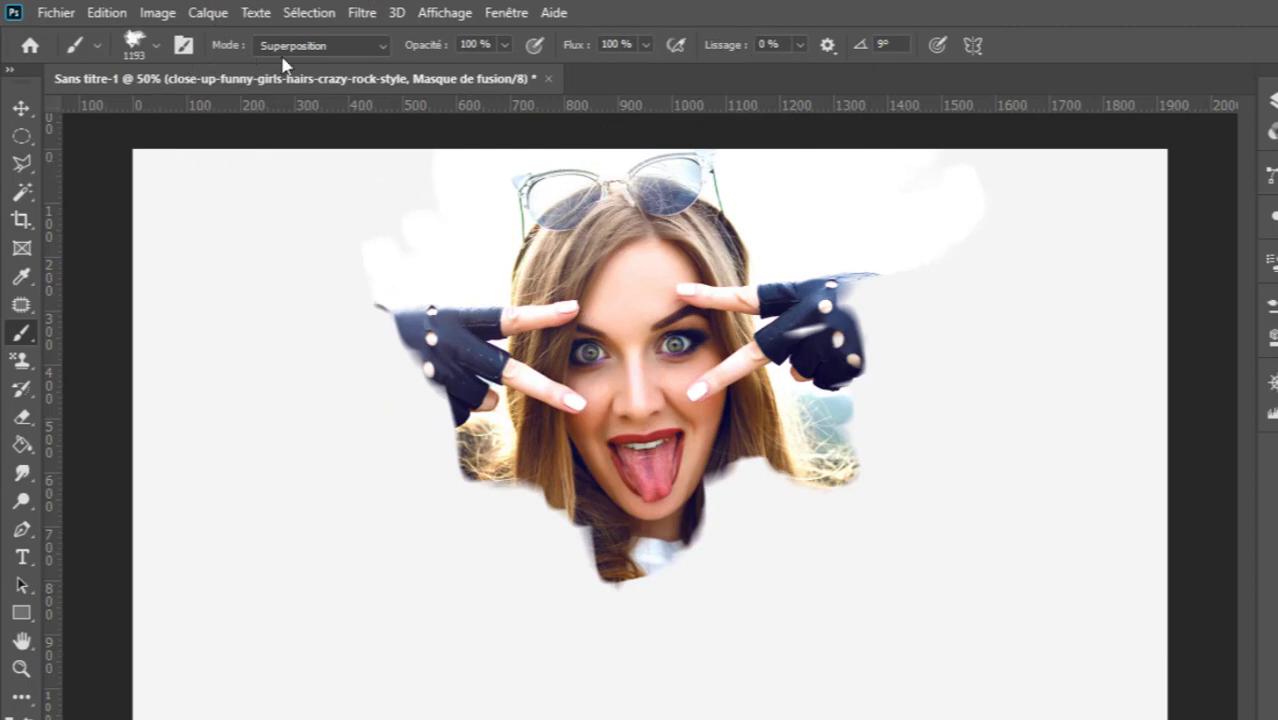
- Switch to the recently used scattered-dots brush and resize it to 957 px
left_click(155, 46)
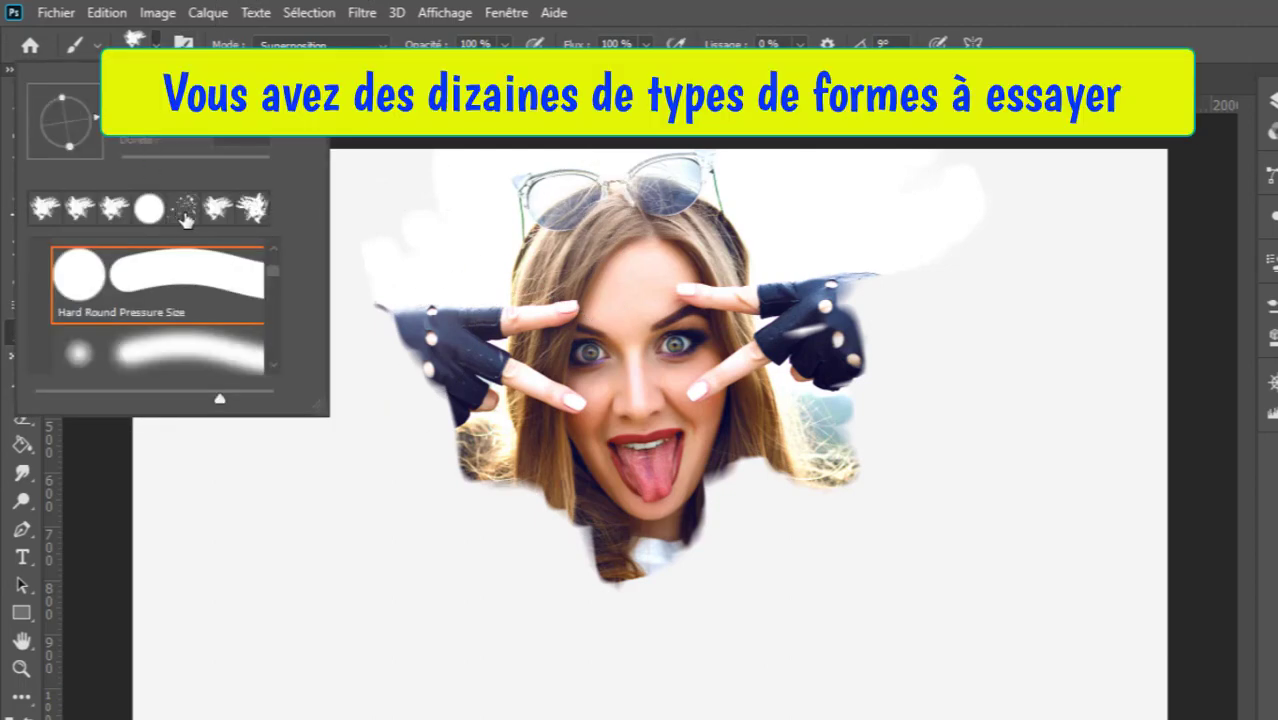
left_click(184, 210)
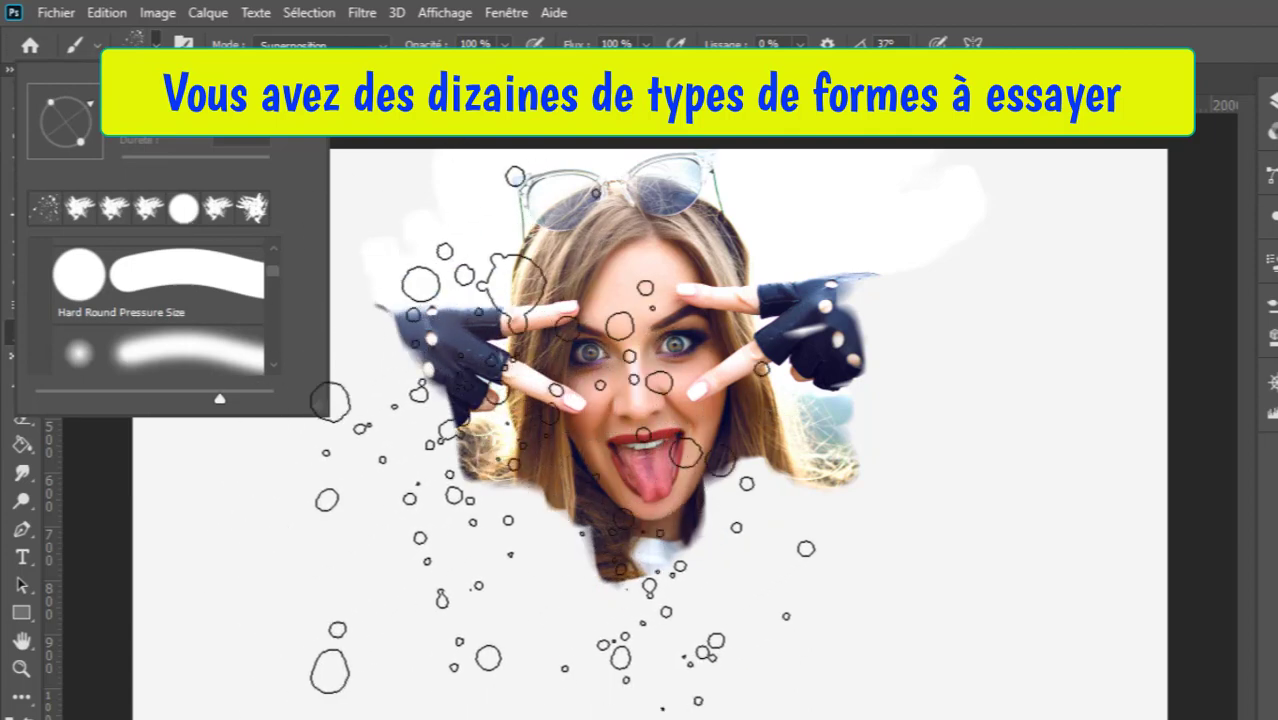
mouse_move(560, 440)
left_mouse_down()
mouse_move(494, 531)
mouse_move(428, 516)
mouse_move(445, 512)
left_mouse_up()
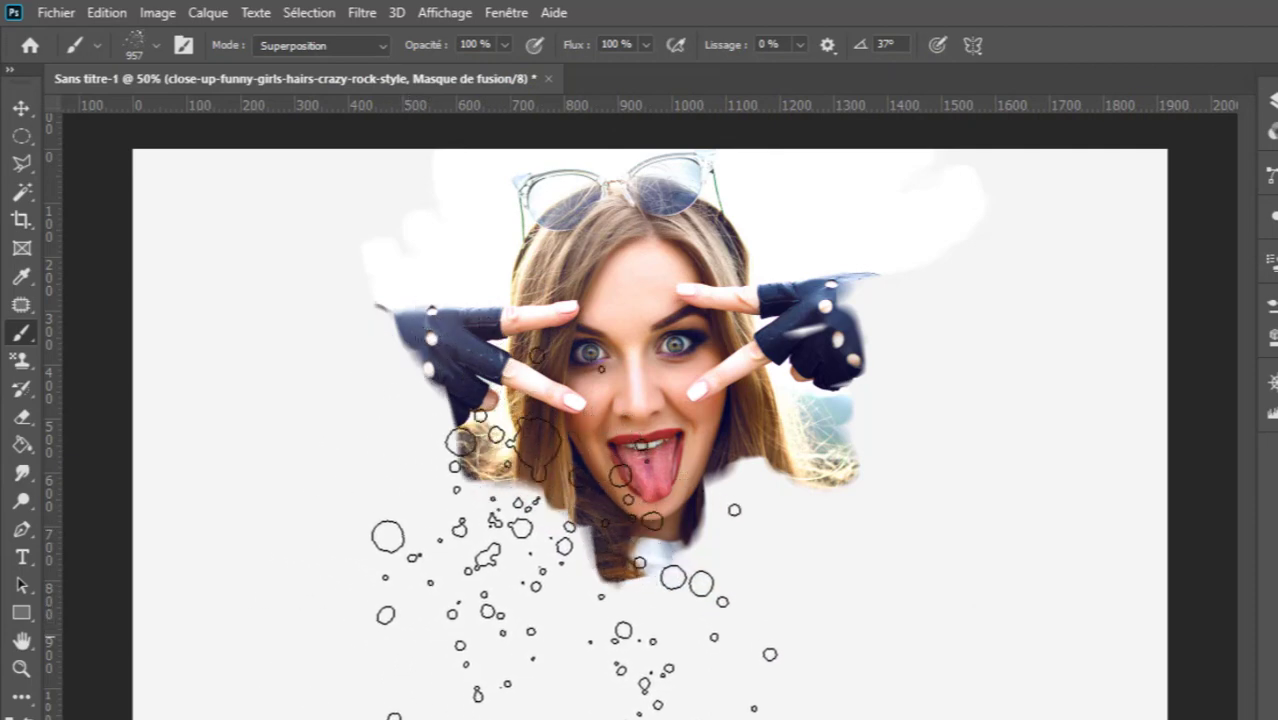
- Stamp the scattered-dots brush on the mask below and on both sides of the face to reveal droplets of the photo
left_click(590, 560)
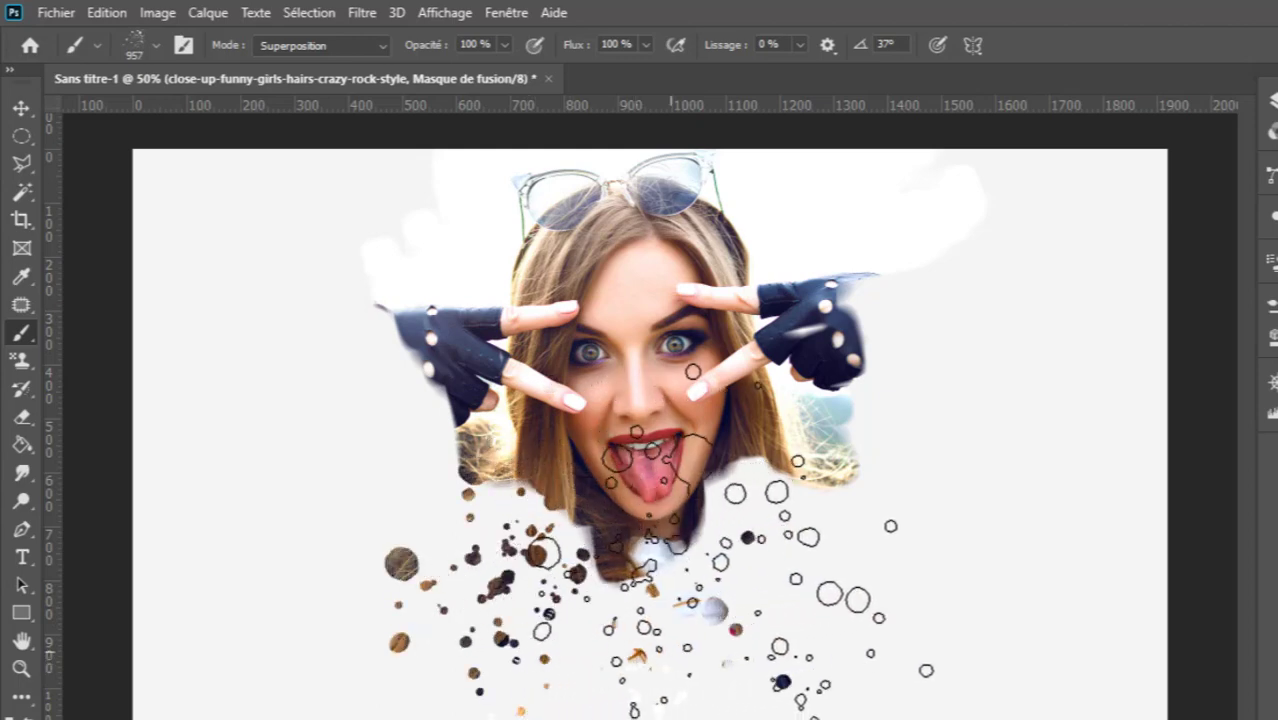
left_click(770, 590)
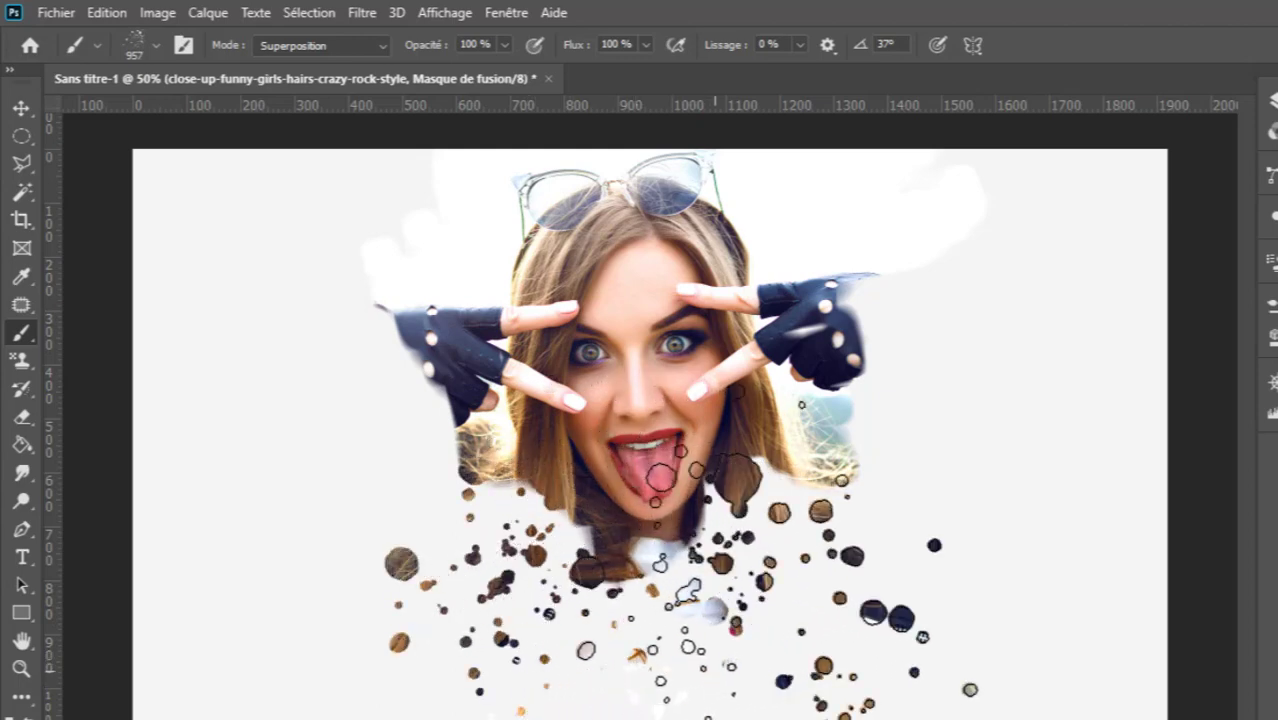
left_click(665, 570)
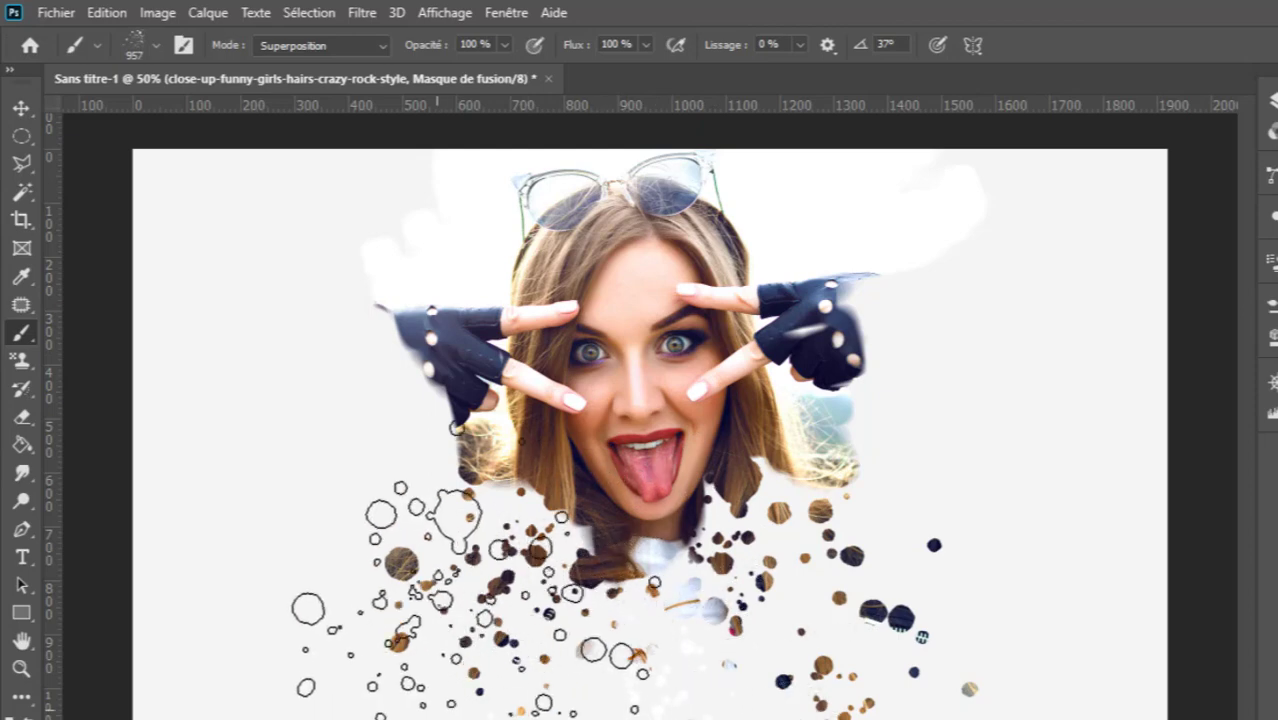
left_click(472, 592)
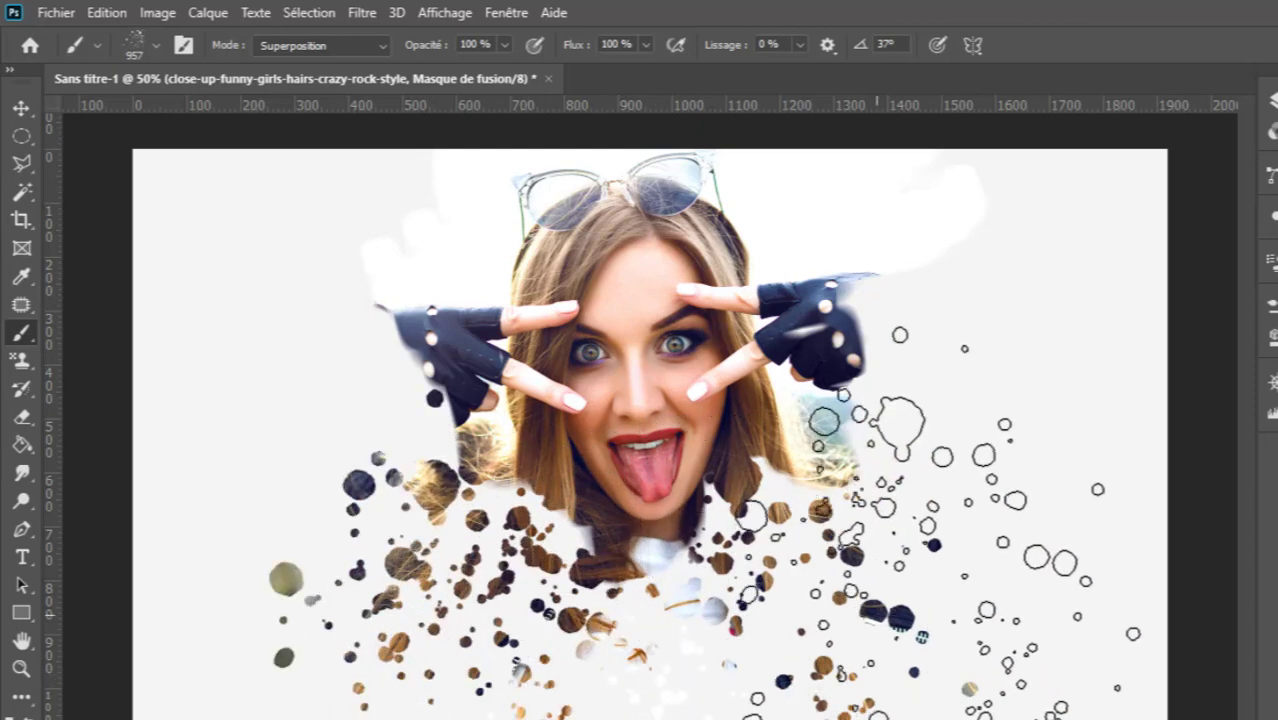
left_click(913, 556)
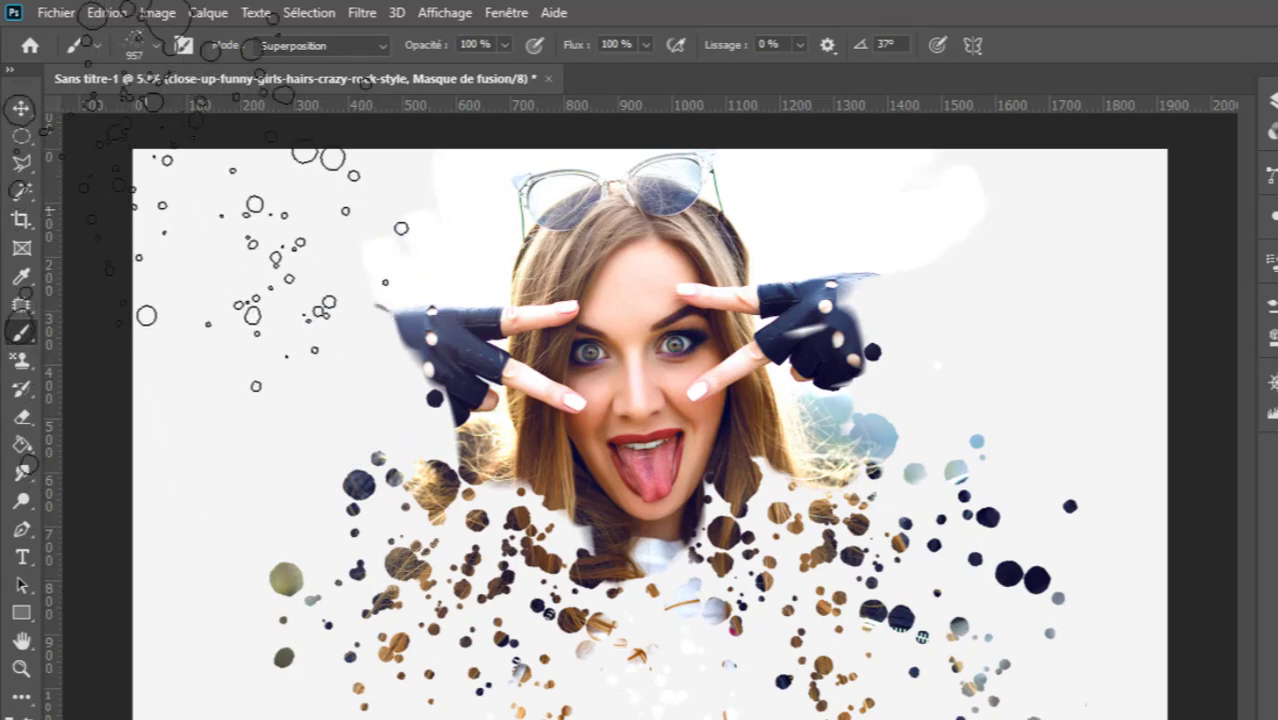
- Choose the first 504 px leaf-shaped brush tip in the brush settings
left_click(183, 45)
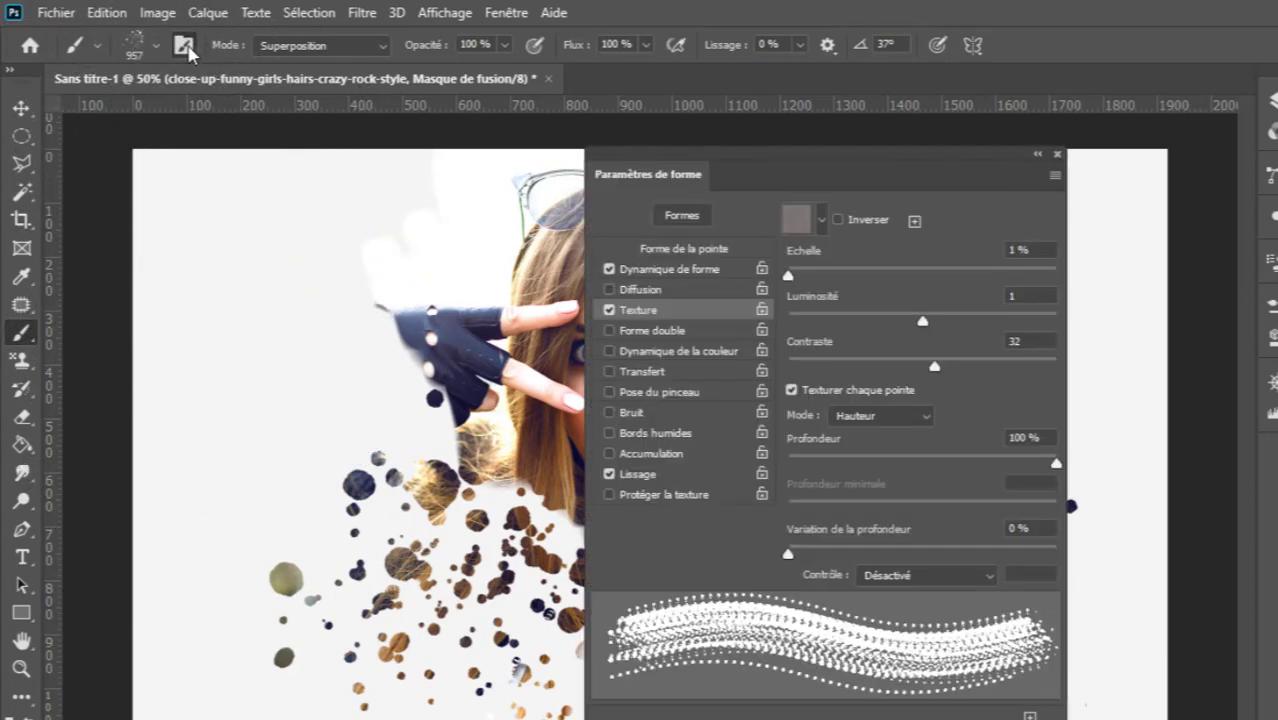
left_click(679, 250)
scroll(928, 290, "down", 1)
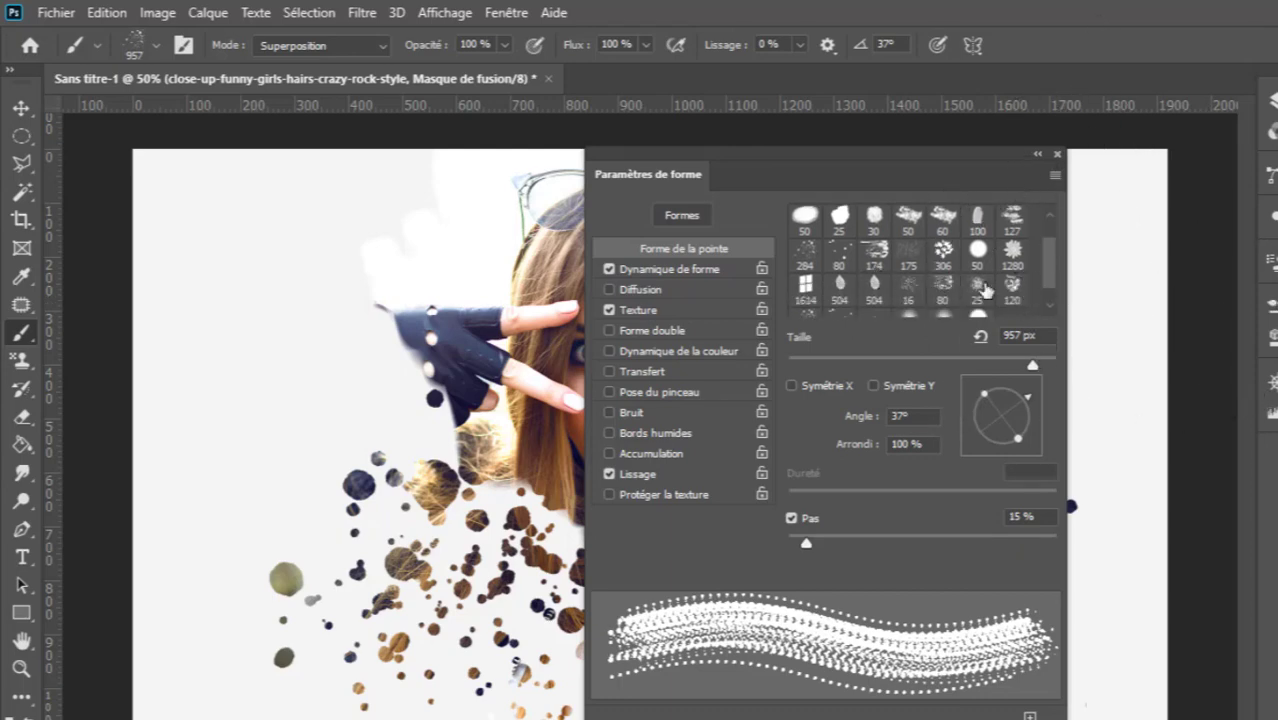
scroll(985, 280, "up", 1)
scroll(940, 274, "up", 1)
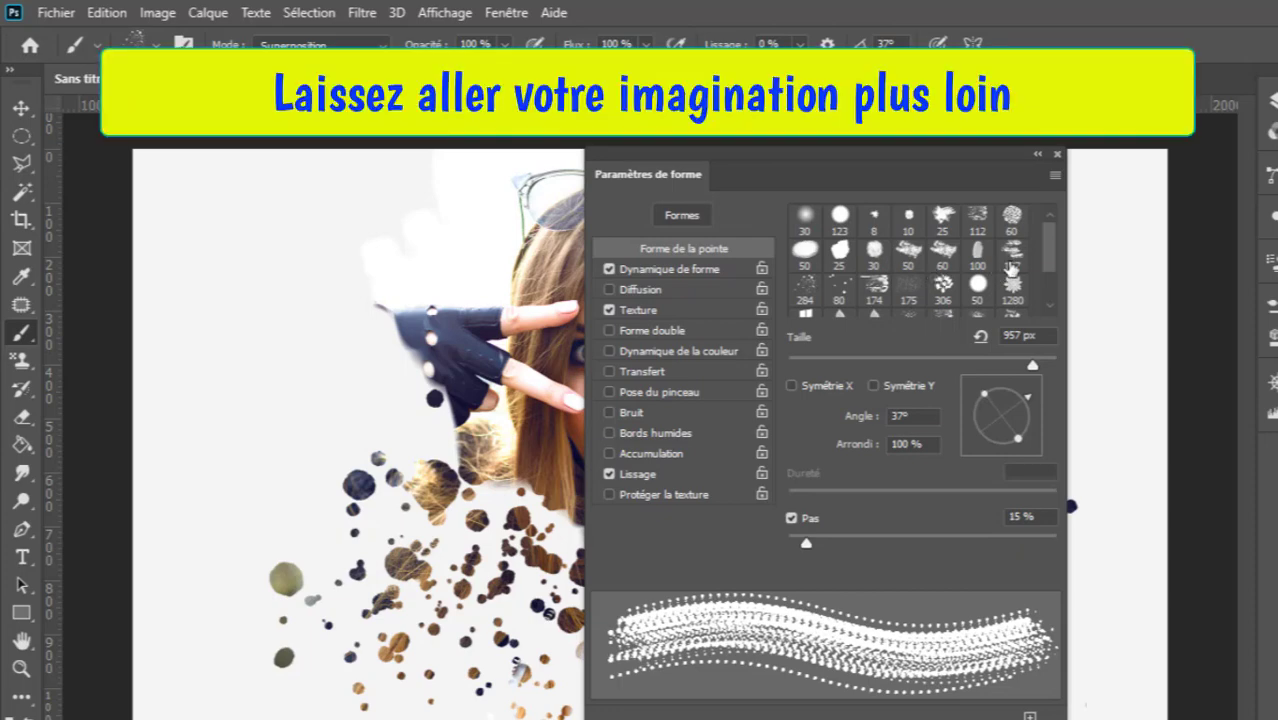
scroll(998, 266, "down", 2)
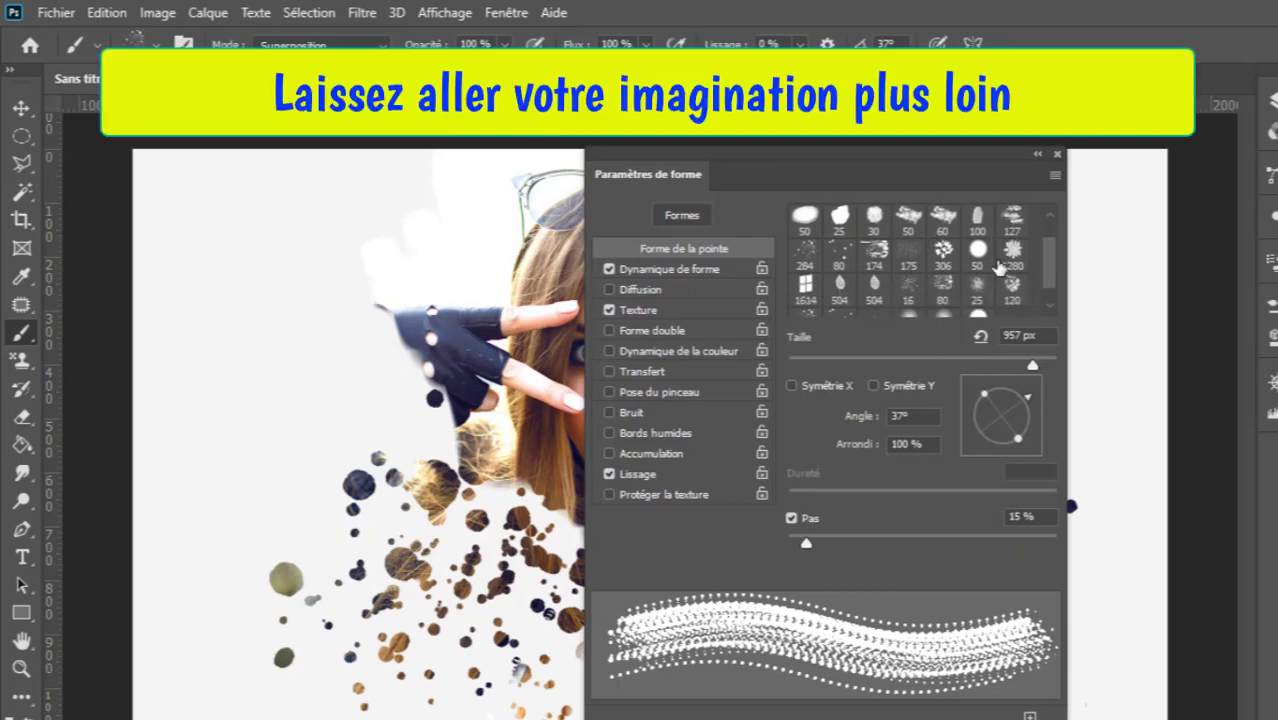
scroll(998, 266, "down", 1)
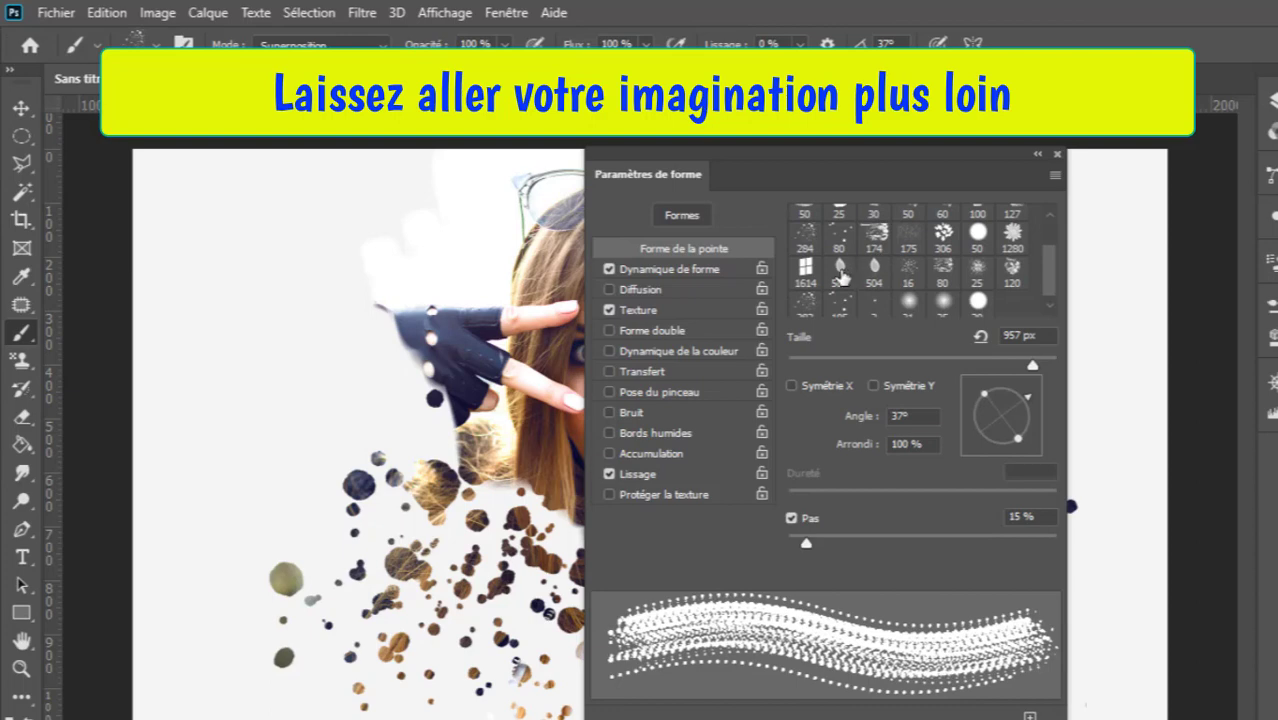
left_click(838, 271)
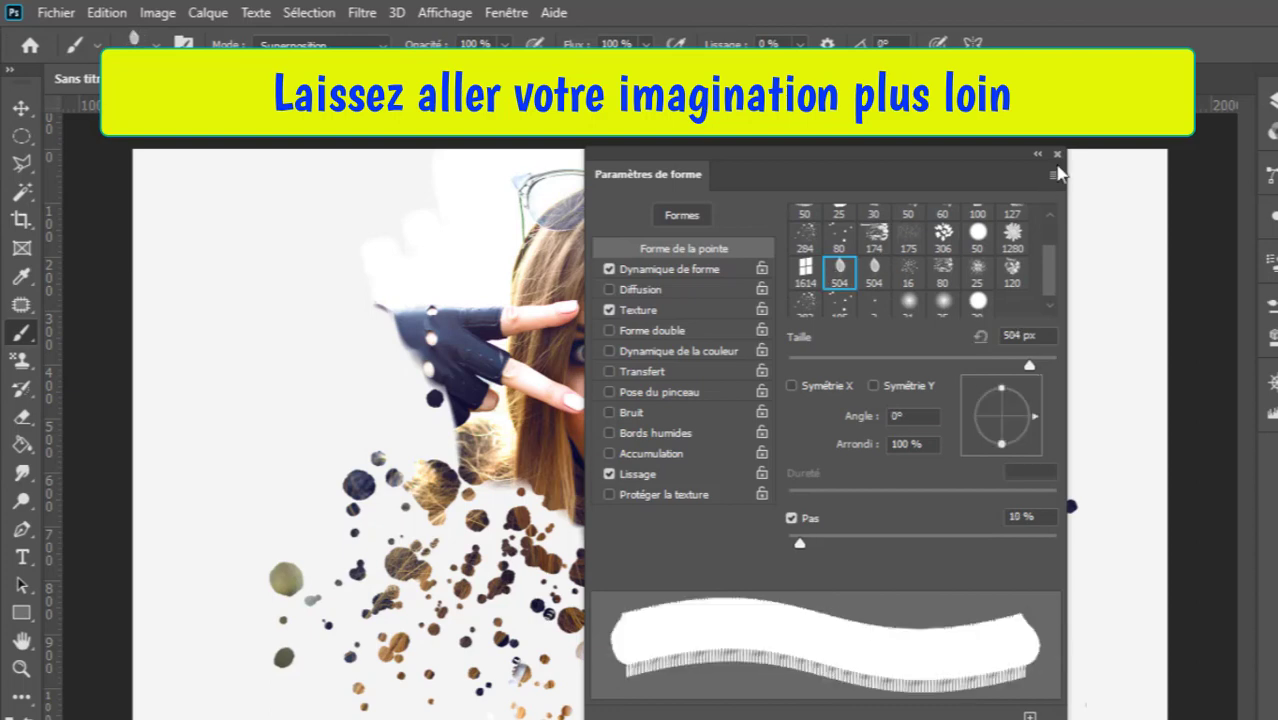
left_click(1058, 156)
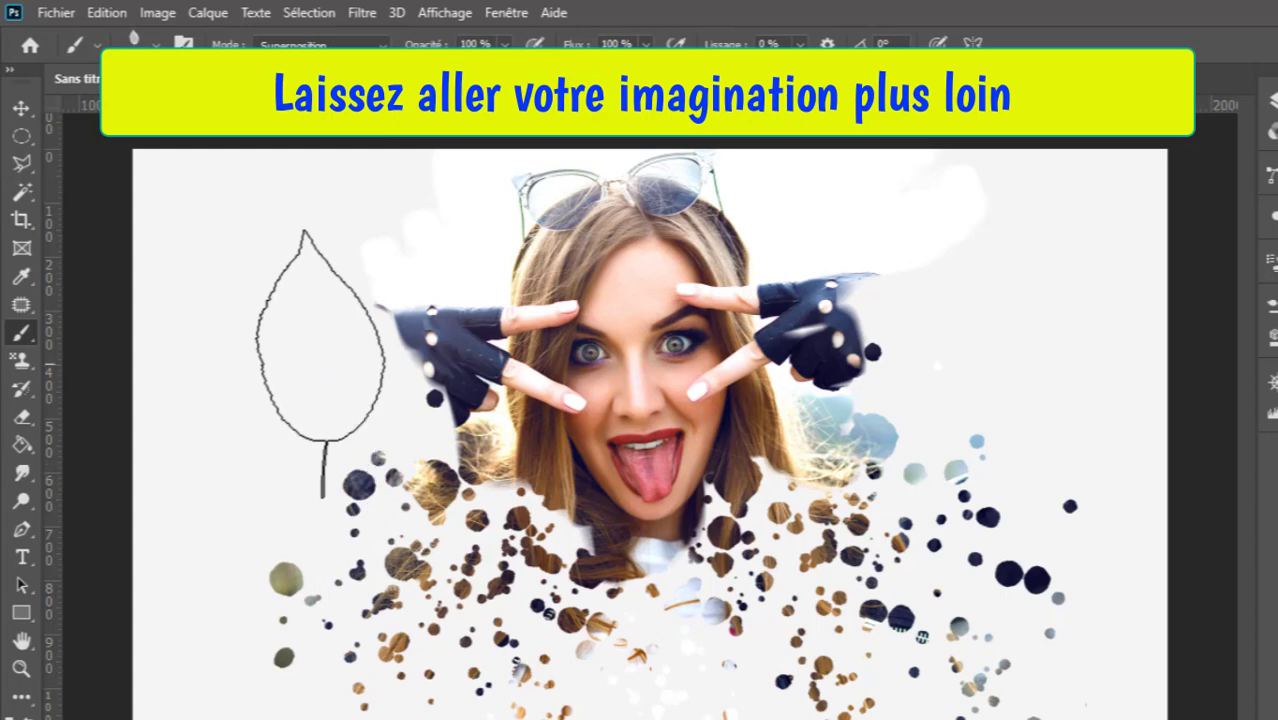
- Rotate the leaf brush to 49° and stamp it on the mask twice left of the face, beside and above the gloved hand
right_click(322, 363)
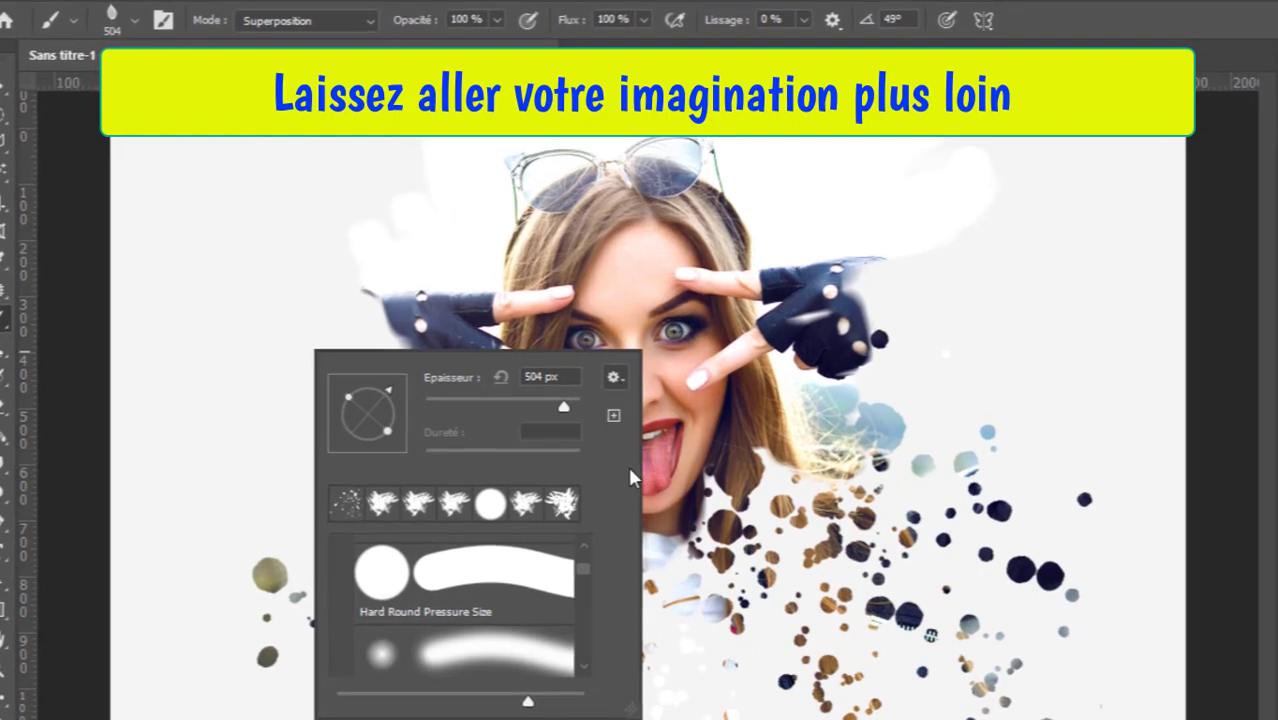
key("Escape")
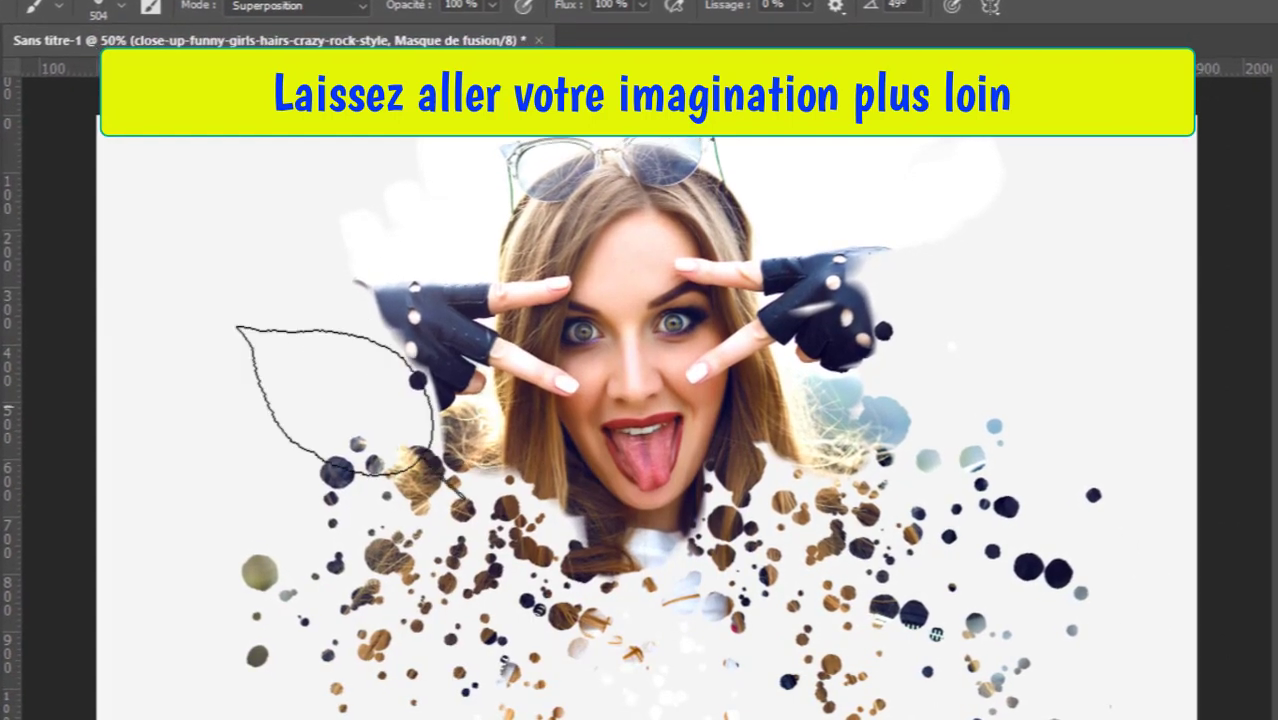
left_click(316, 394)
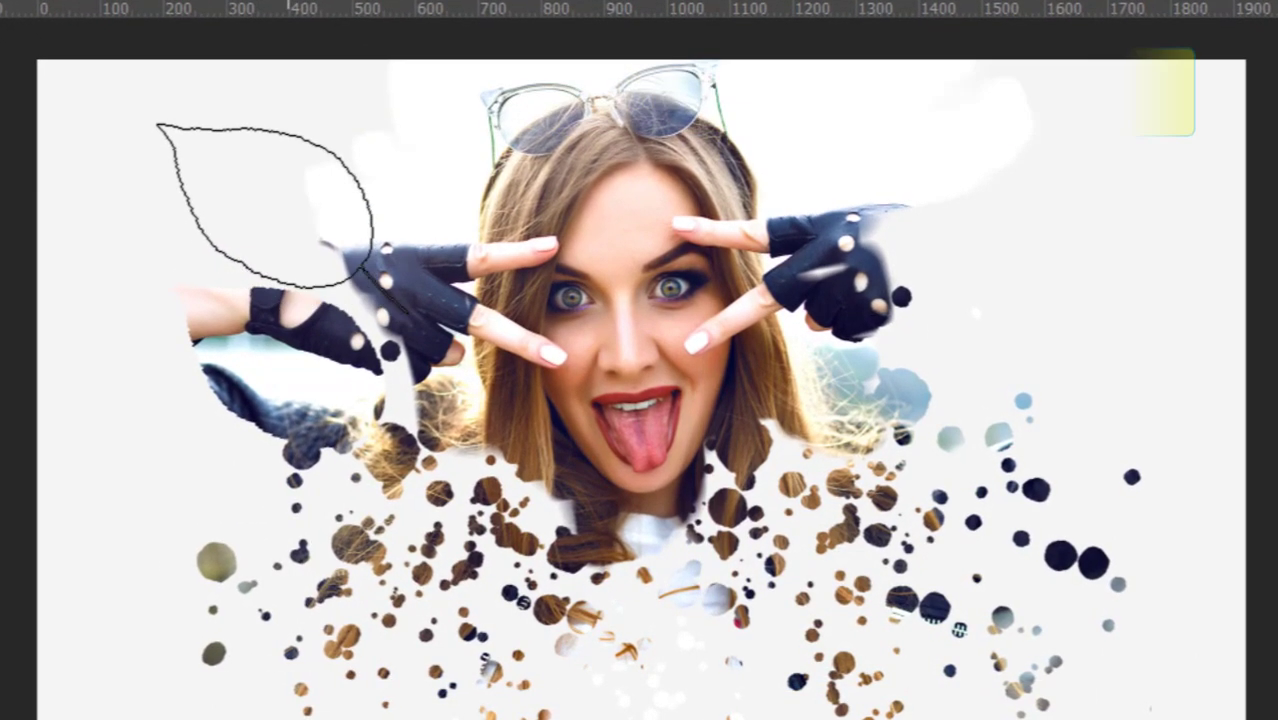
left_click(222, 180)
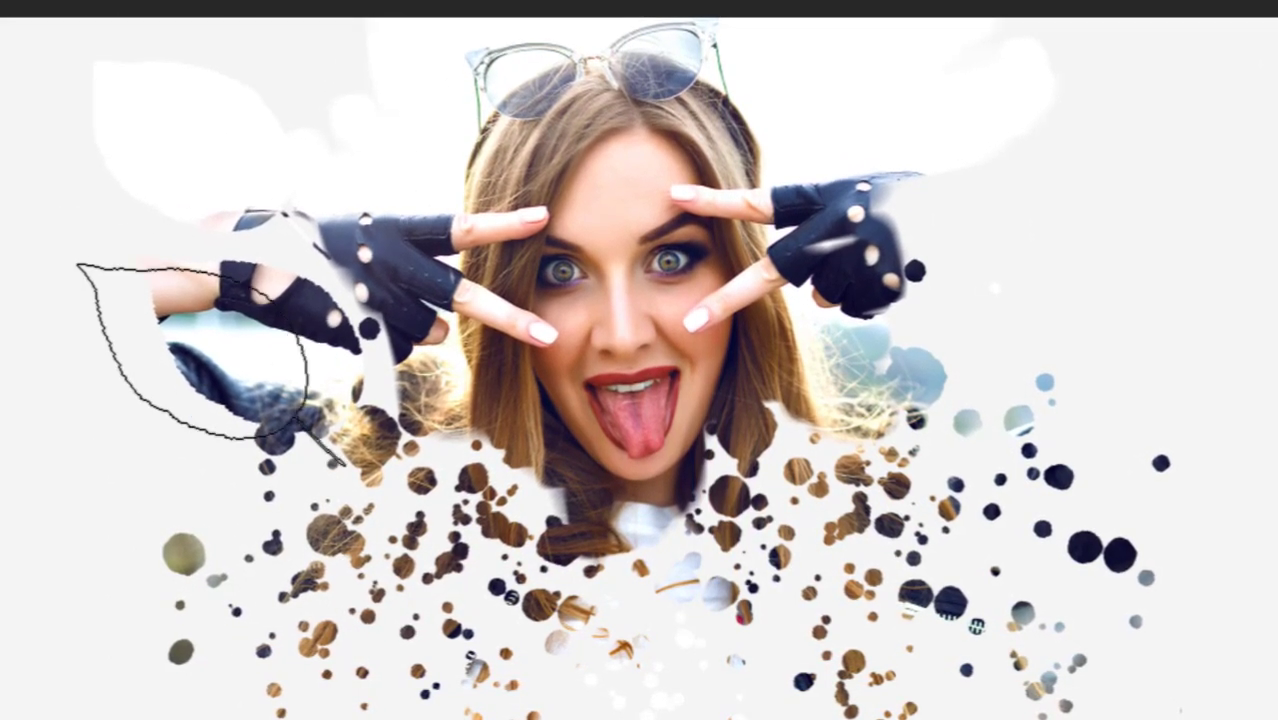
- Rotate the 504 px leaf brush so that the leaf's tip points to the upper right
right_click(226, 355)
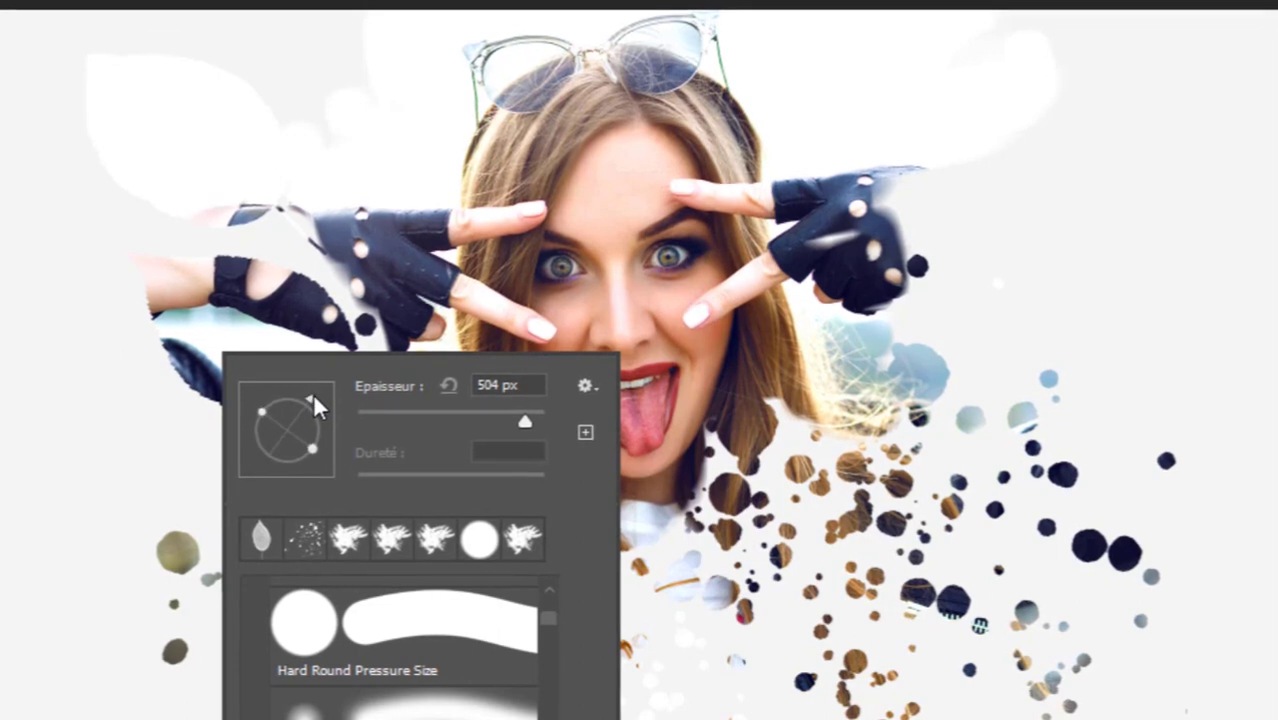
mouse_move(313, 392)
left_mouse_down()
mouse_move(289, 452)
mouse_move(305, 462)
left_mouse_up()
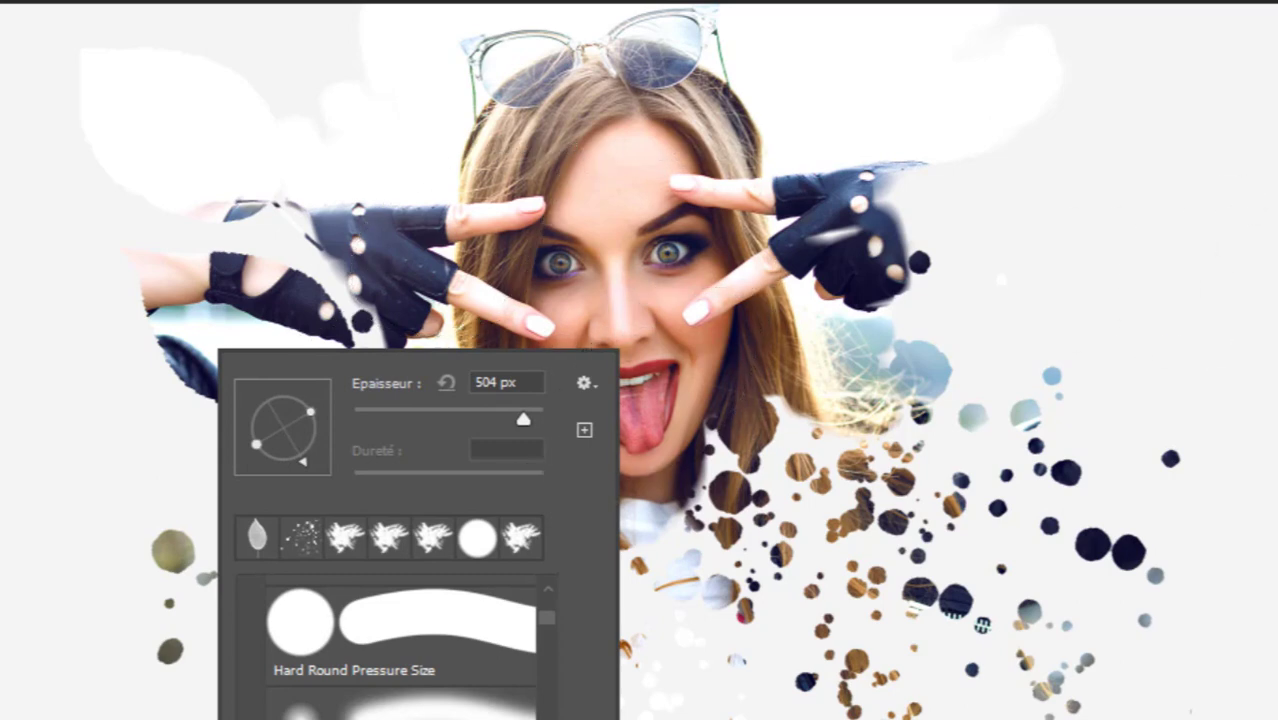
key("Return")
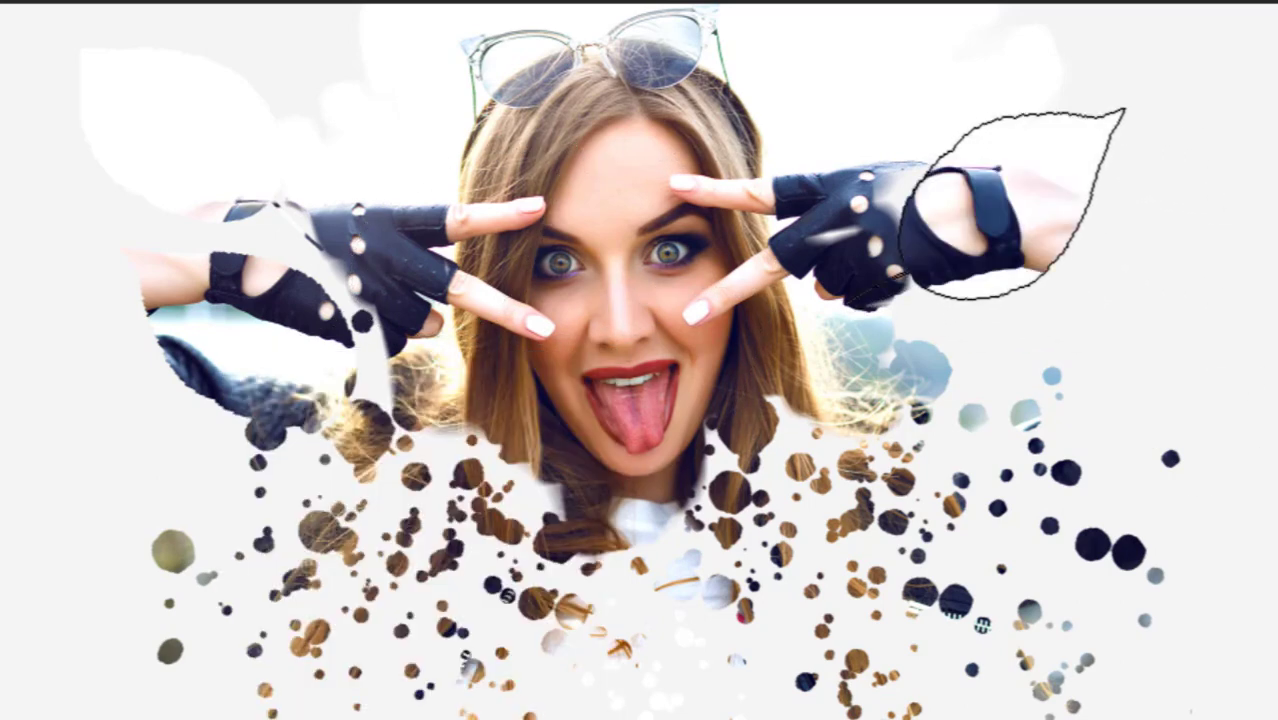